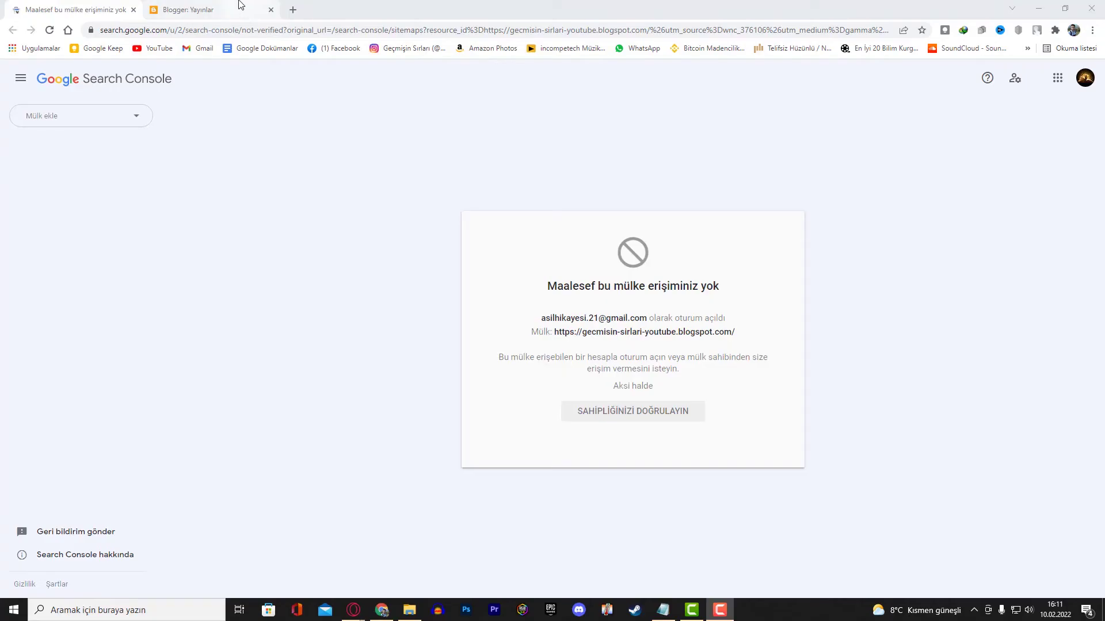
Step: In the Asıl Hikayesi blog's settings, enable the custom content toggle above Özel robots.txt in the crawlers and indexing section
left_click(240, 6)
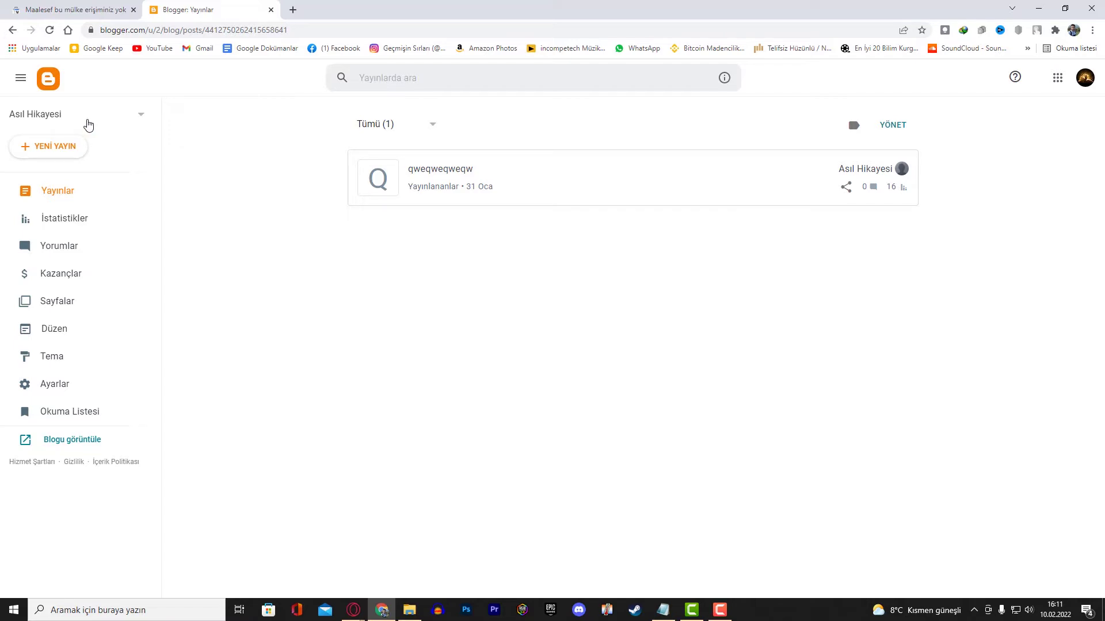
left_click(61, 387)
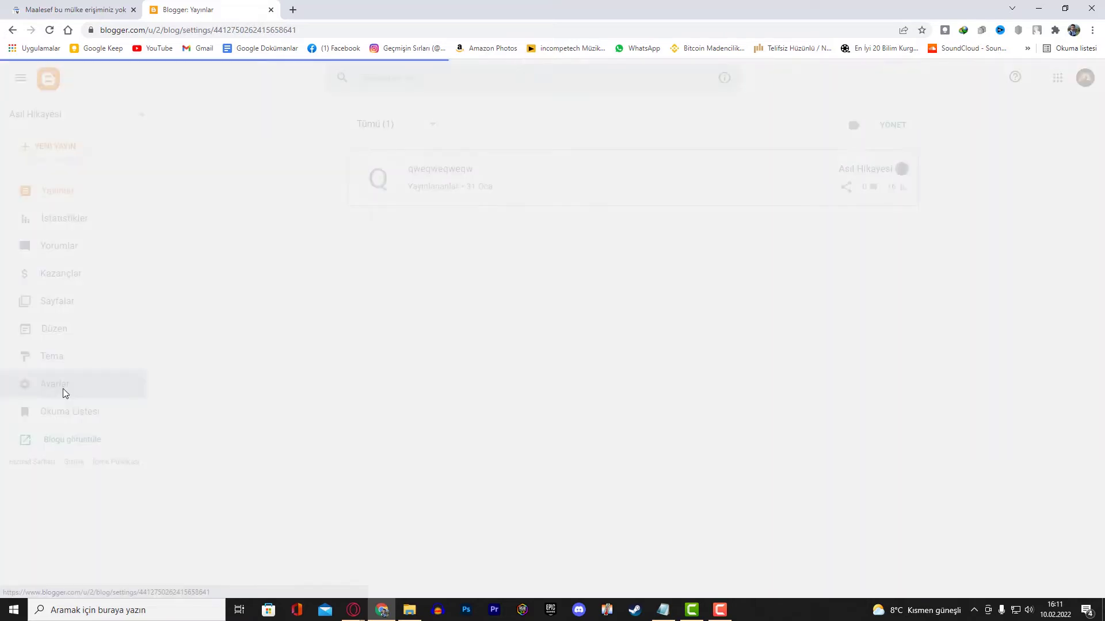
scroll(351, 362, "down", 20)
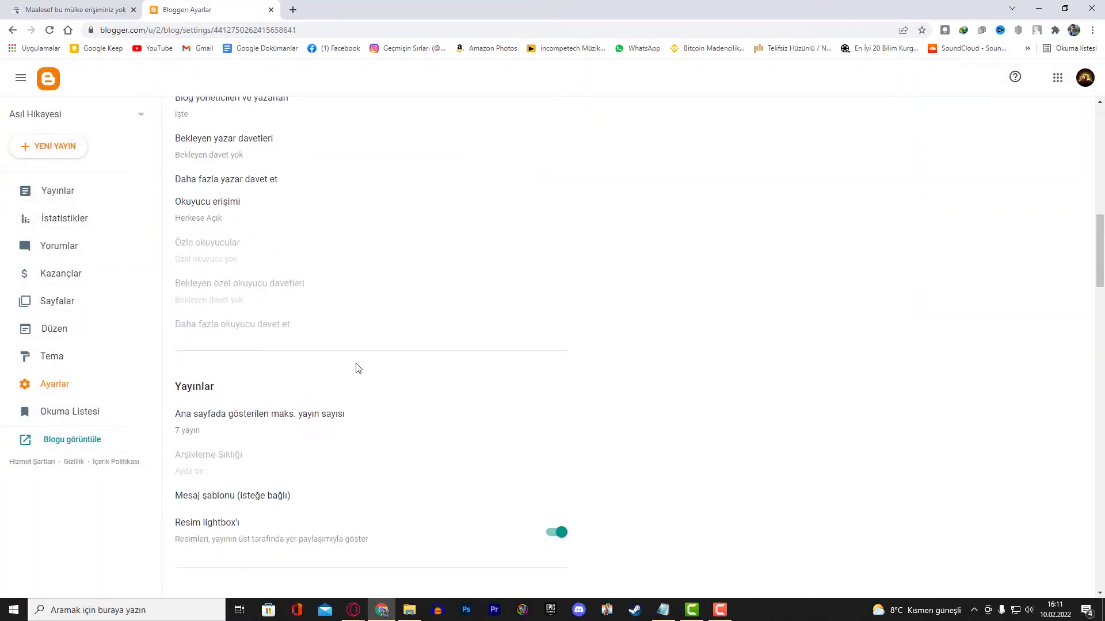
scroll(328, 363, "down", 10)
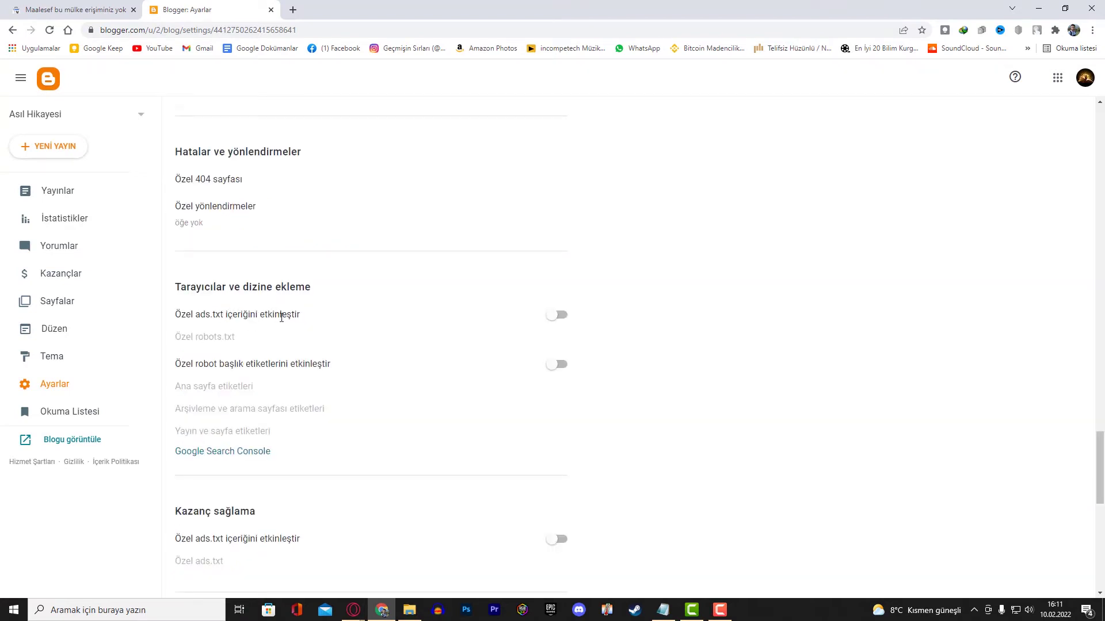
left_click(556, 318)
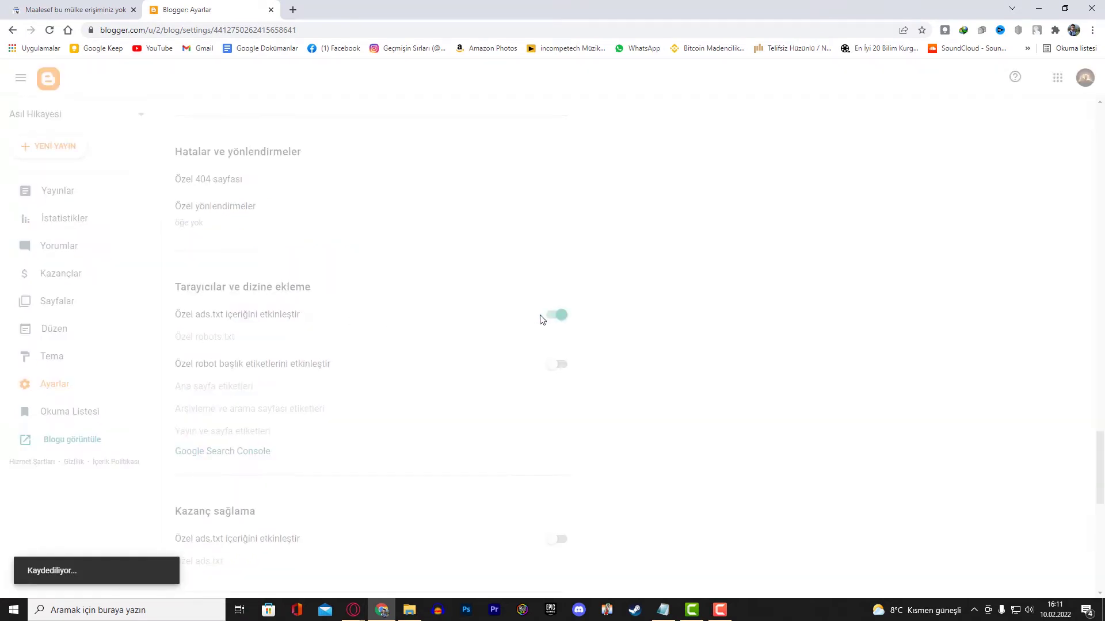
left_click(73, 441)
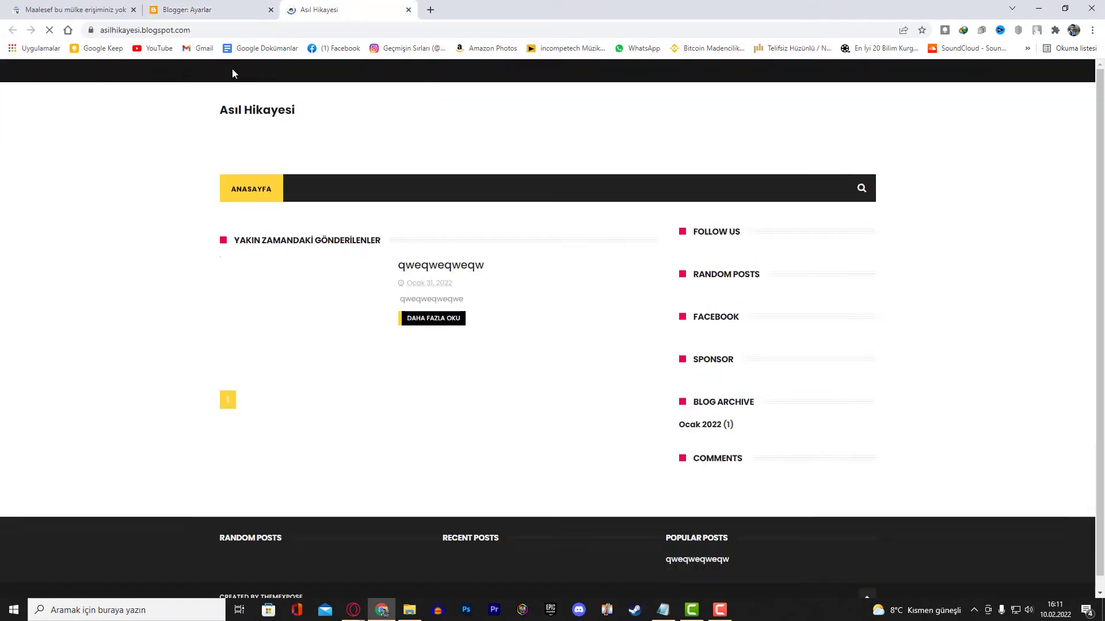
left_click(204, 26)
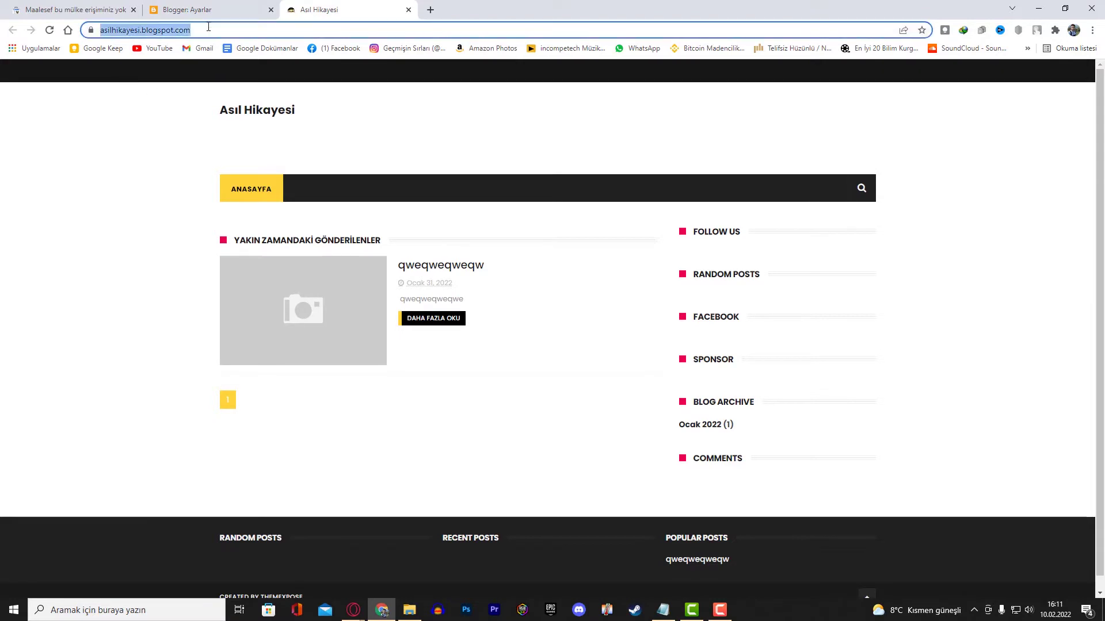
left_click(221, 26)
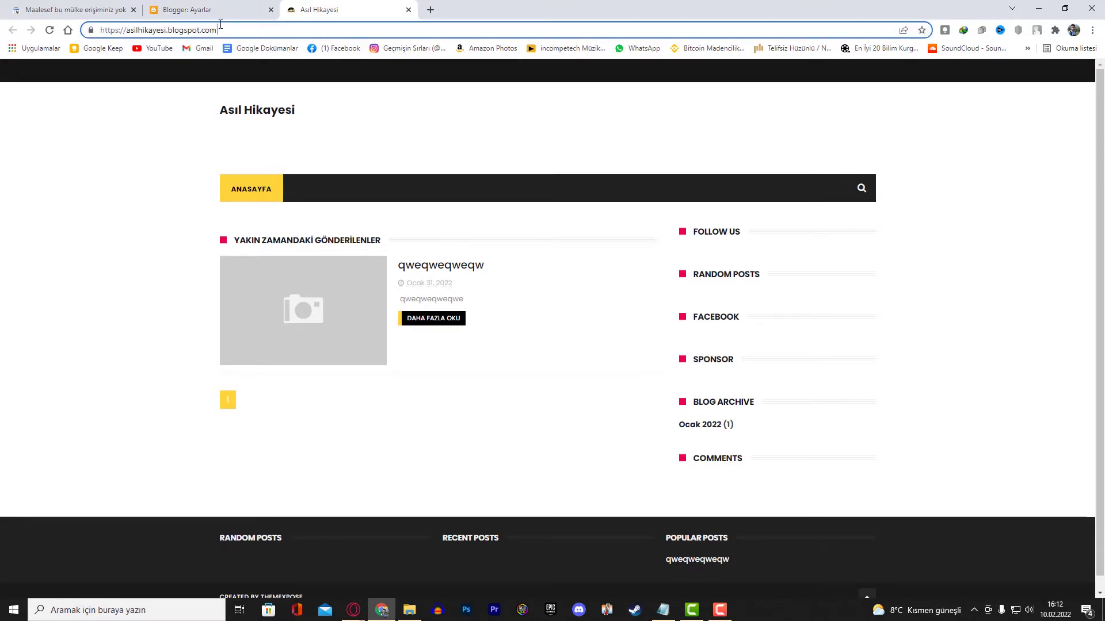
left_click(221, 26)
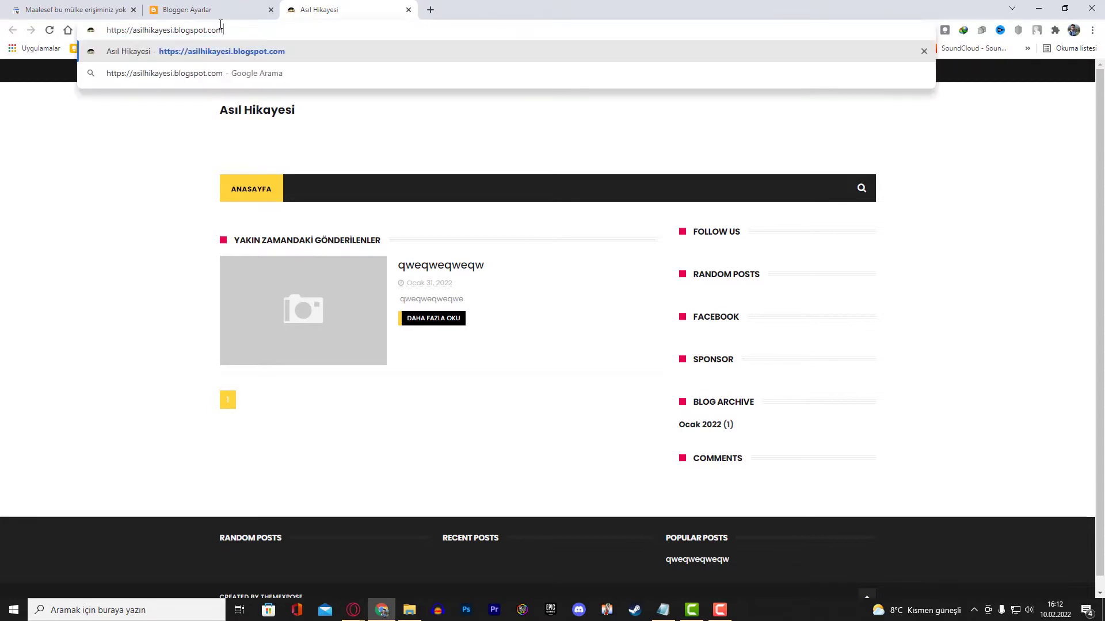
type("/ROBOT")
key("BackSpace")
key("BackSpace")
key("BackSpace")
key("BackSpace")
key("BackSpace")
type("robot")
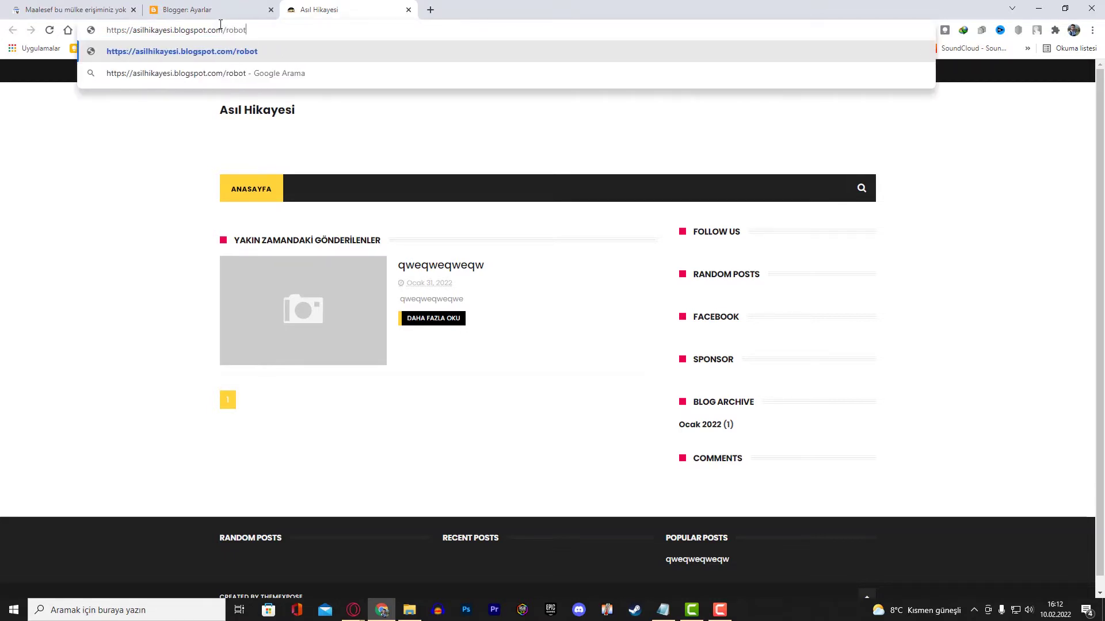
type("s.txt")
key("Return")
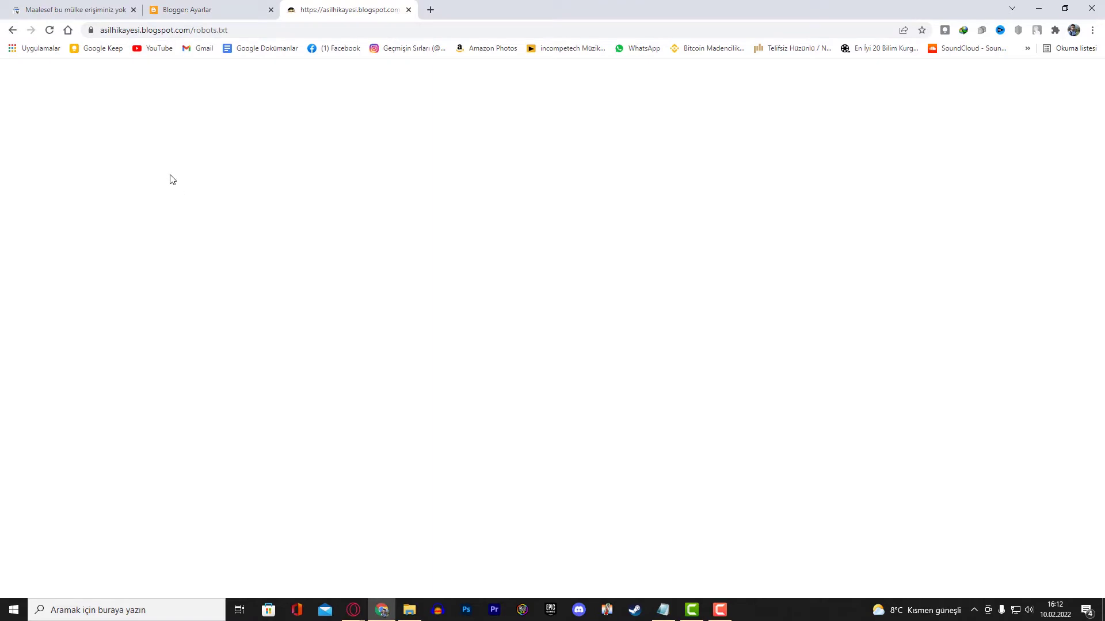
Step: Open the custom robots.txt setting in Blogger and paste the prepared robots.txt template with its sitemap lines
left_click(220, 7)
left_click(225, 343)
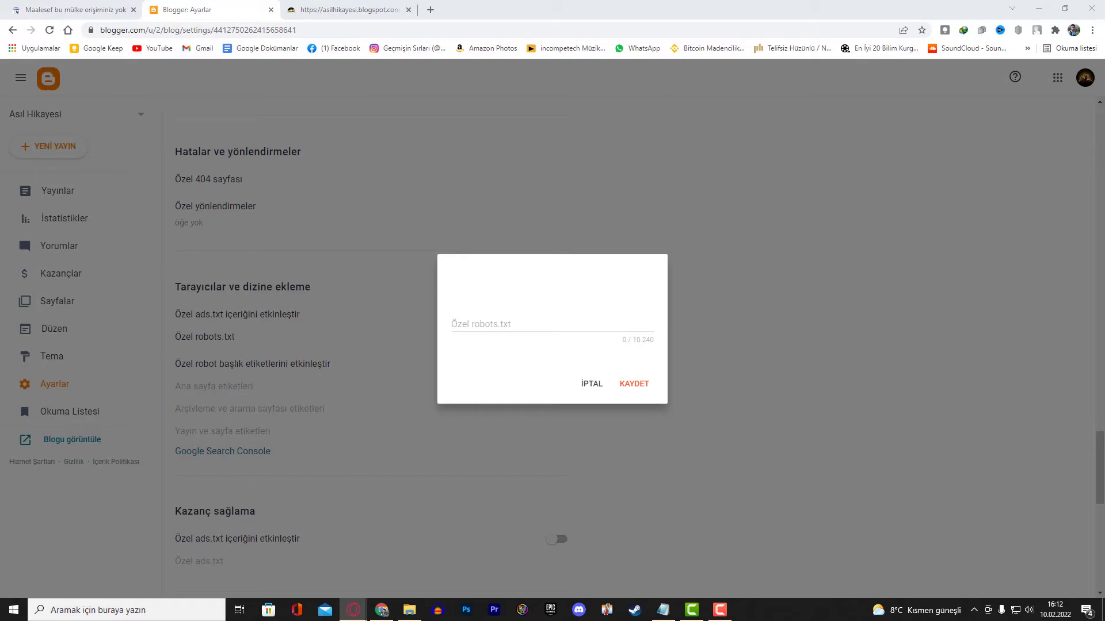
left_click(521, 317)
key("ctrl+v")
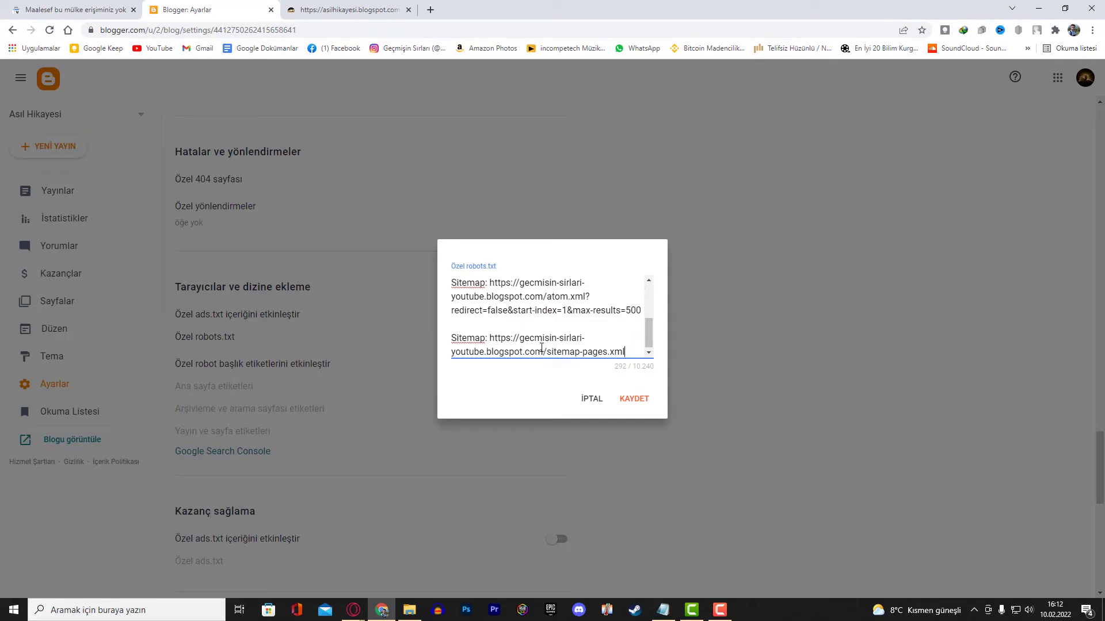
Step: Copy the blog's address and use it to replace the domain in the sitemap-pages.xml line, removing the extra slash and space
left_click(349, 9)
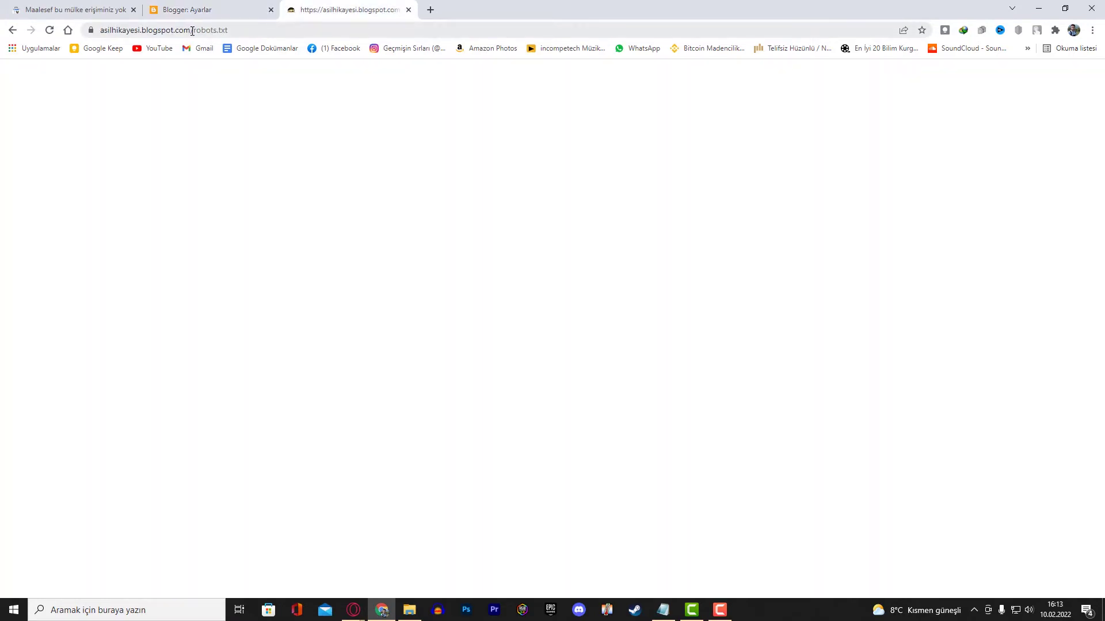
left_click_drag(192, 30, 92, 31)
key("ctrl+c")
left_click(196, 10)
left_click_drag(490, 336, 548, 348)
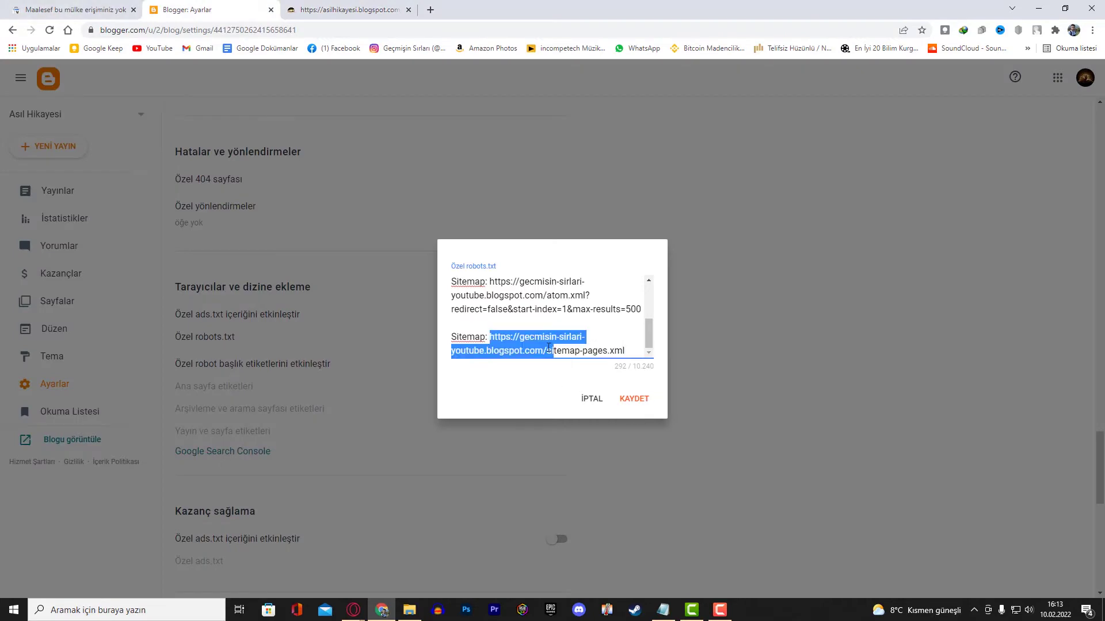
key("ctrl+v")
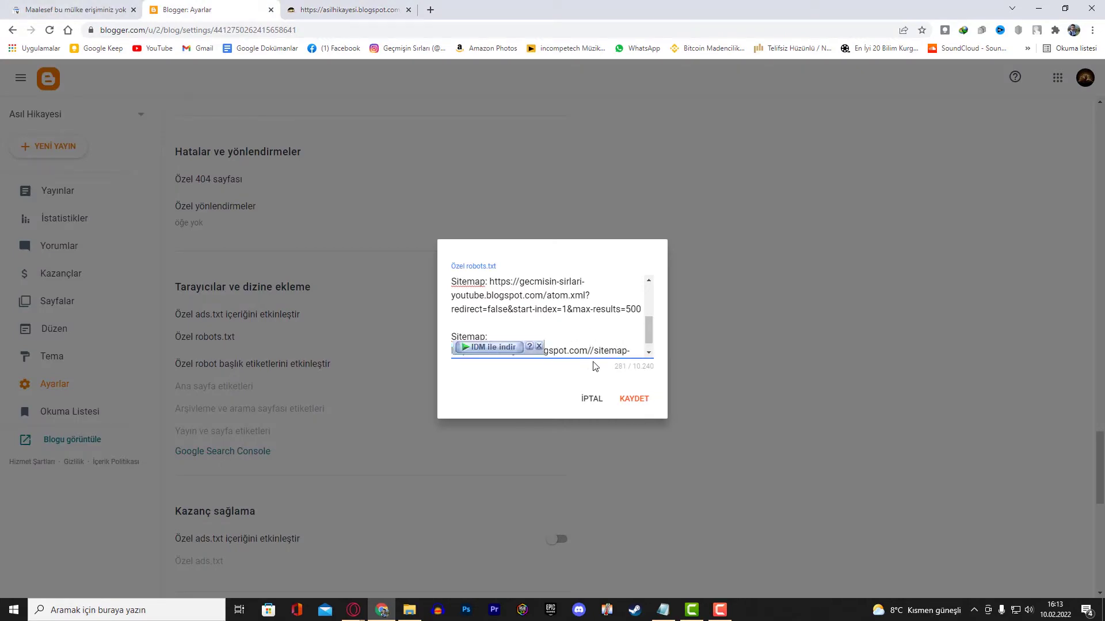
key("BackSpace")
left_click(583, 333)
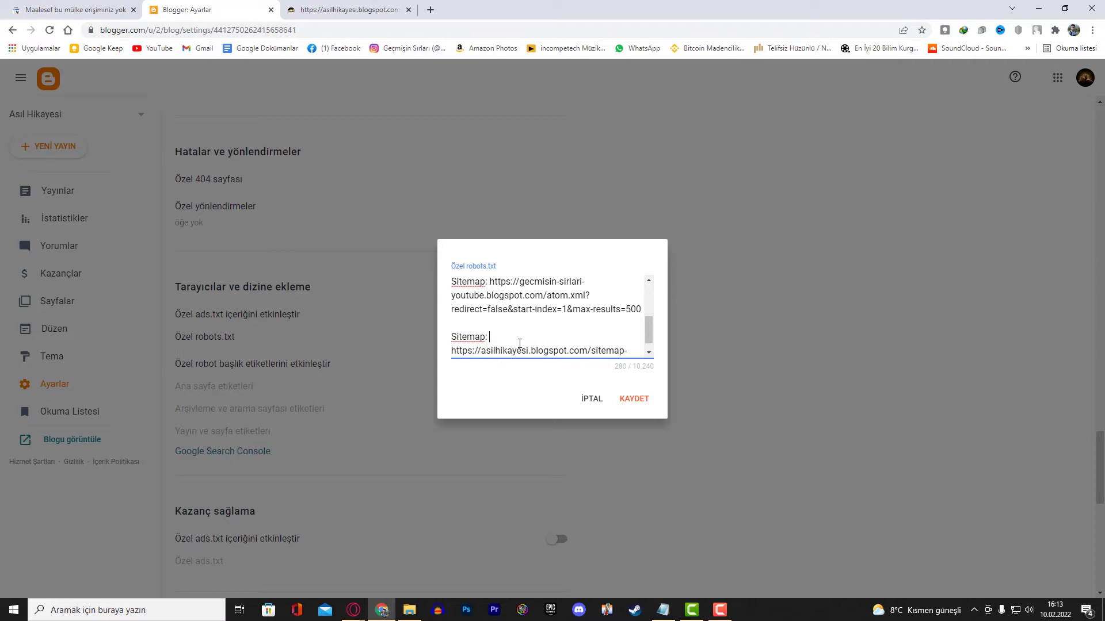
key("BackSpace")
left_click(490, 282)
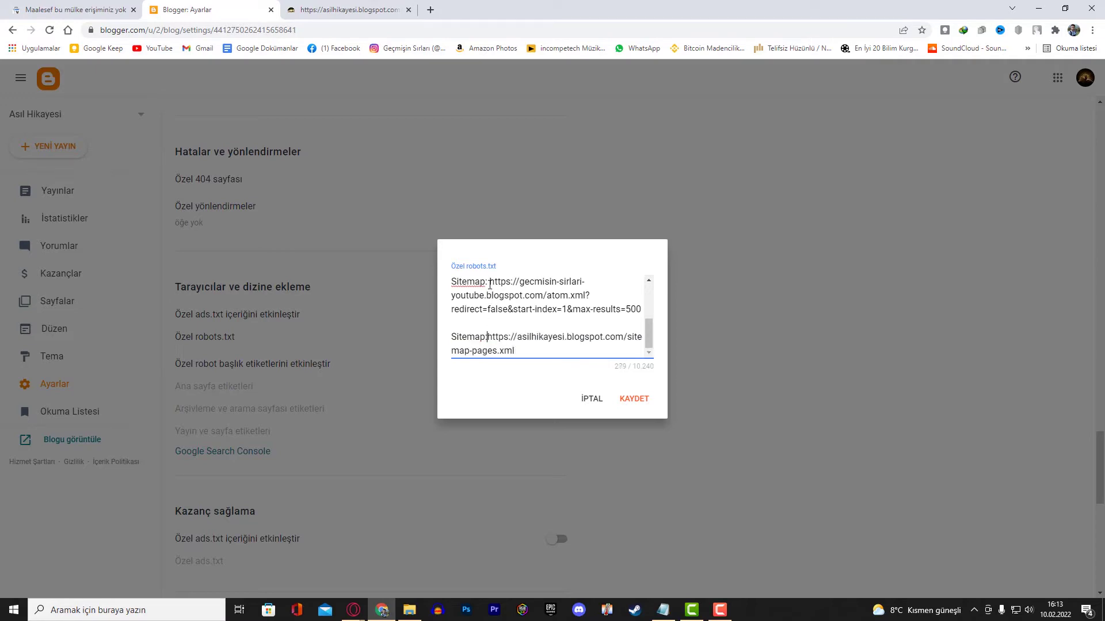
key("ctrl+v")
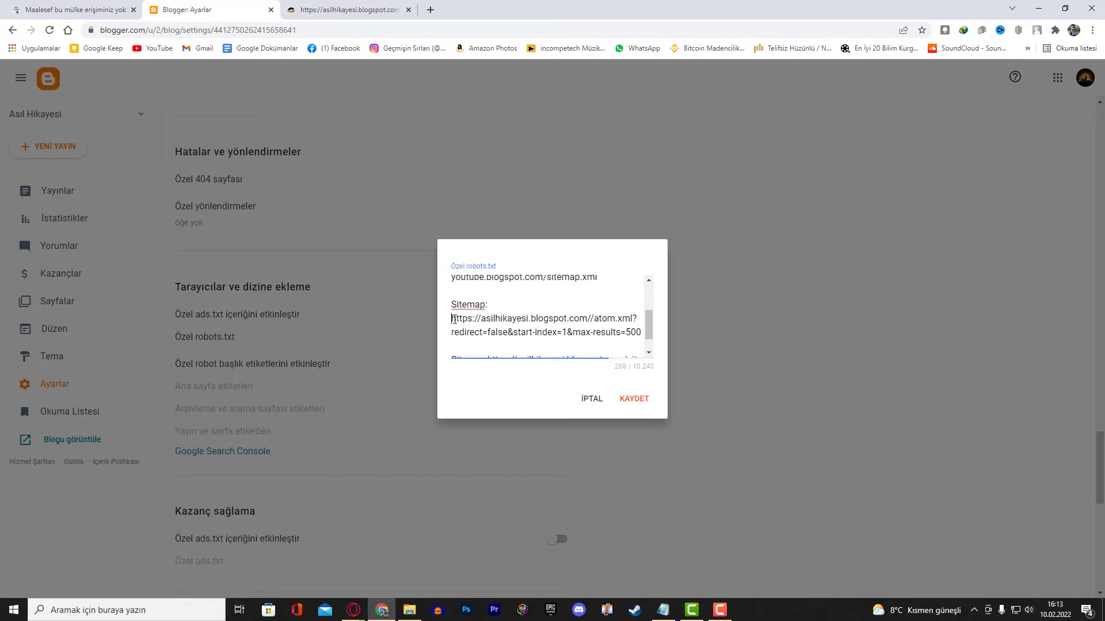
key("BackSpace")
scroll(509, 304, "up", 1)
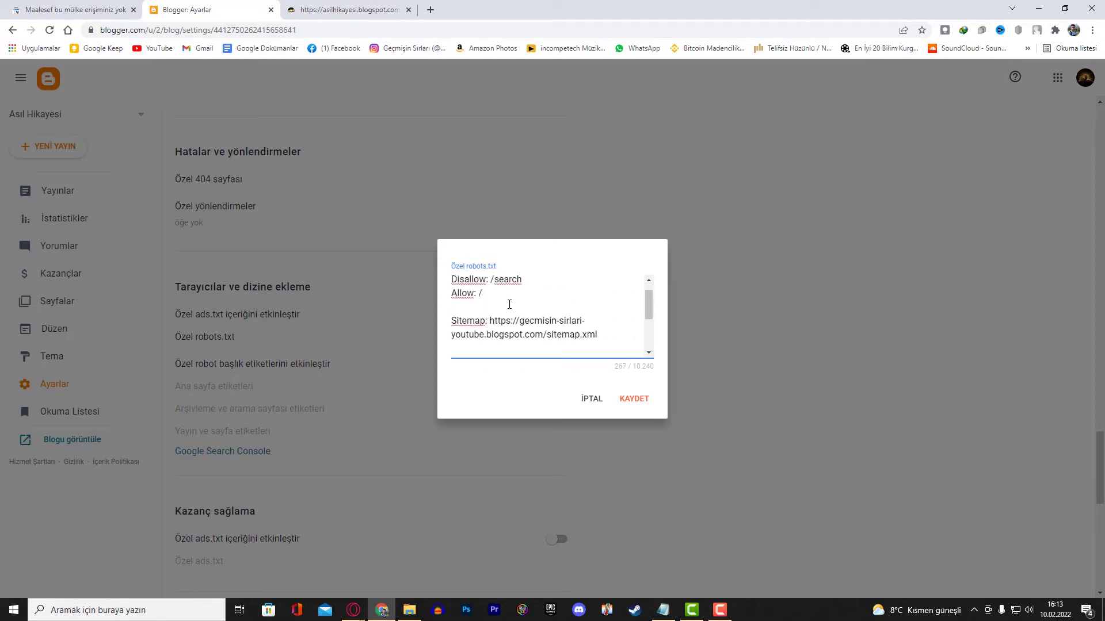
left_click_drag(491, 321, 543, 335)
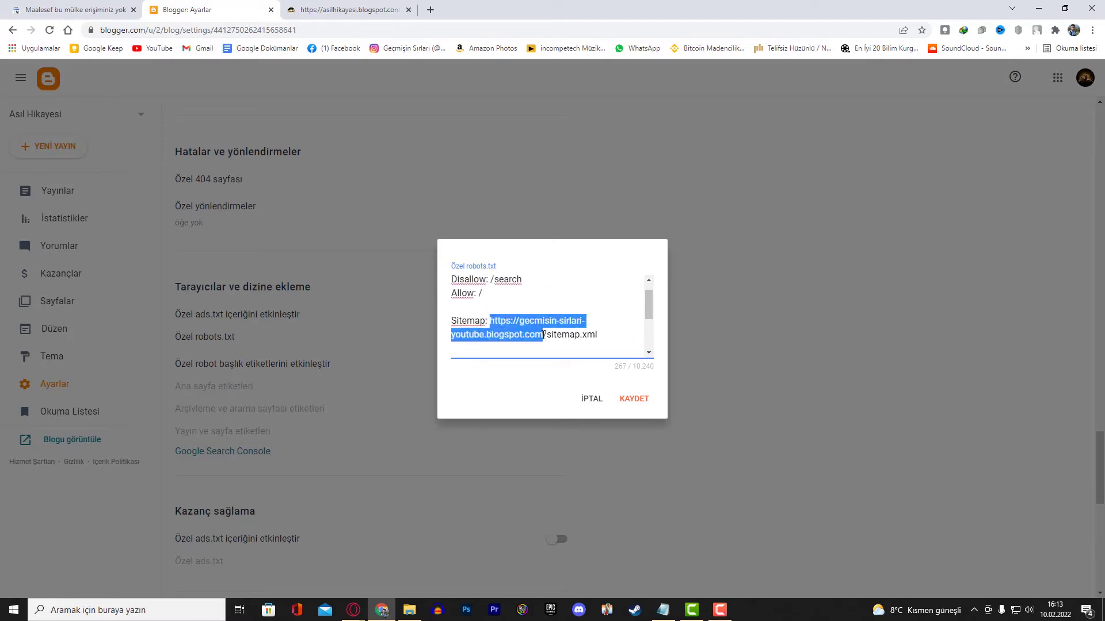
type("https://asilhikayesi.blogspot.com")
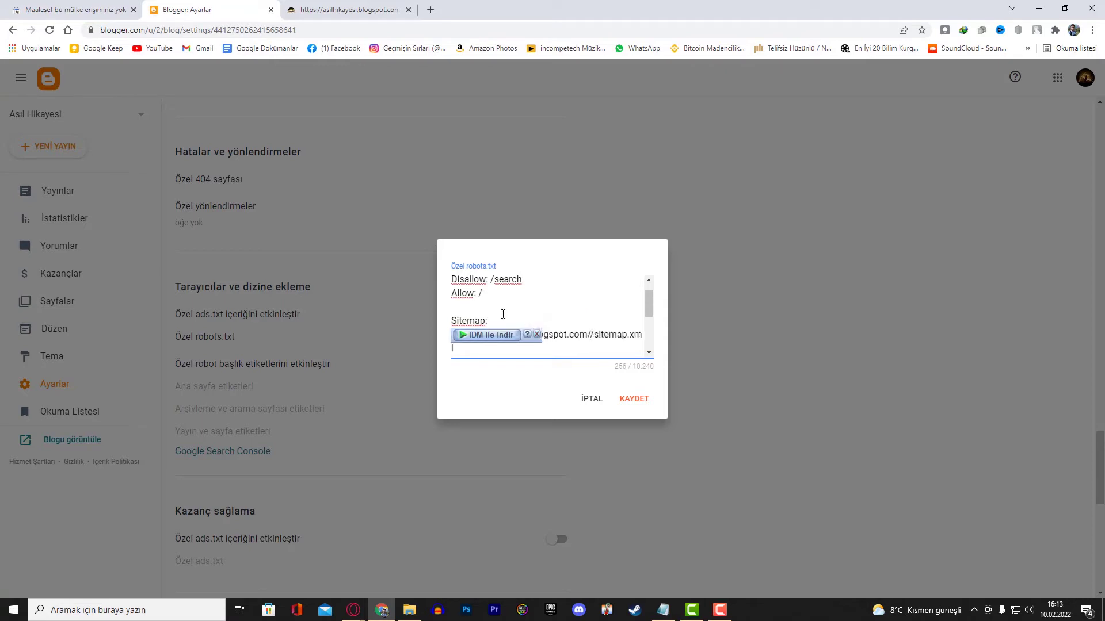
scroll(550, 329, "down", 2)
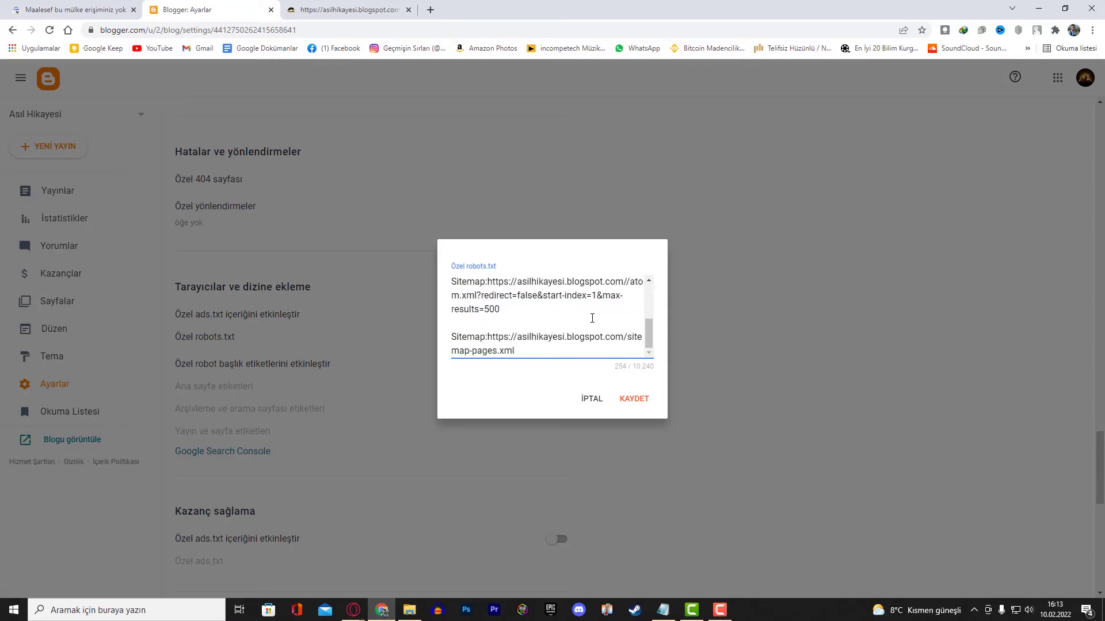
key("BackSpace")
Step: Check all three sitemap lines and save the custom robots.txt content
scroll(521, 342, "up", 3)
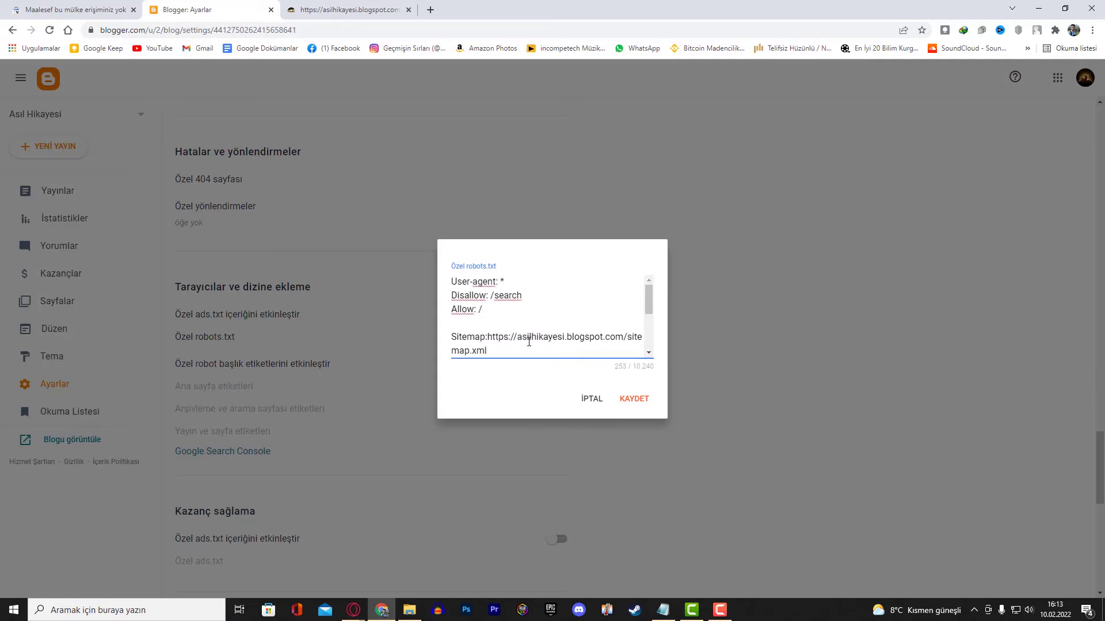
scroll(529, 341, "down", 2)
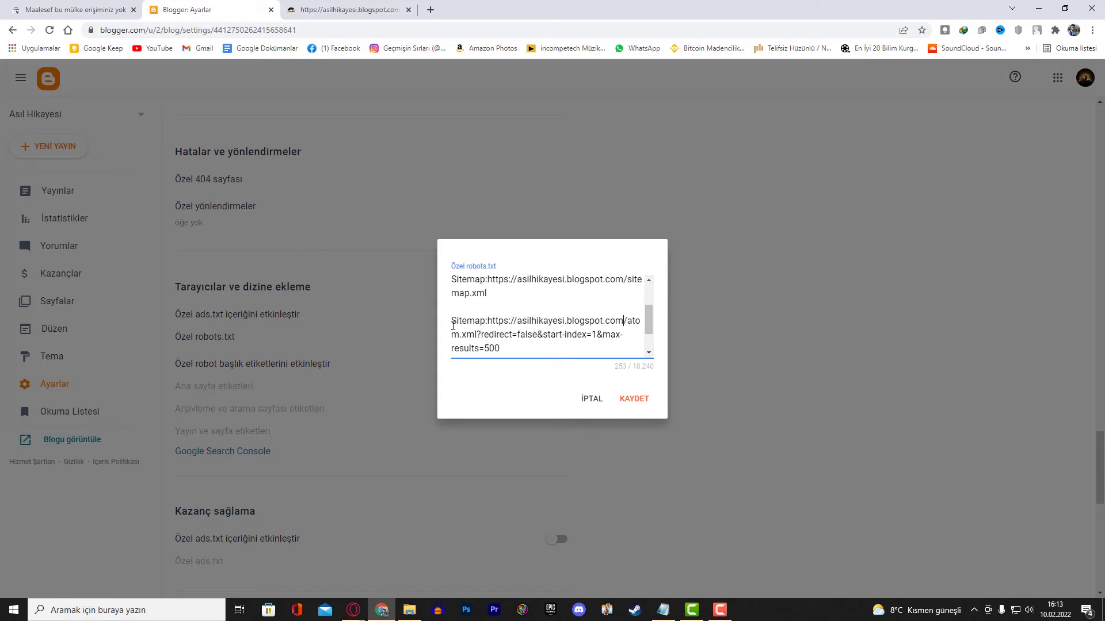
scroll(473, 319, "down", 2)
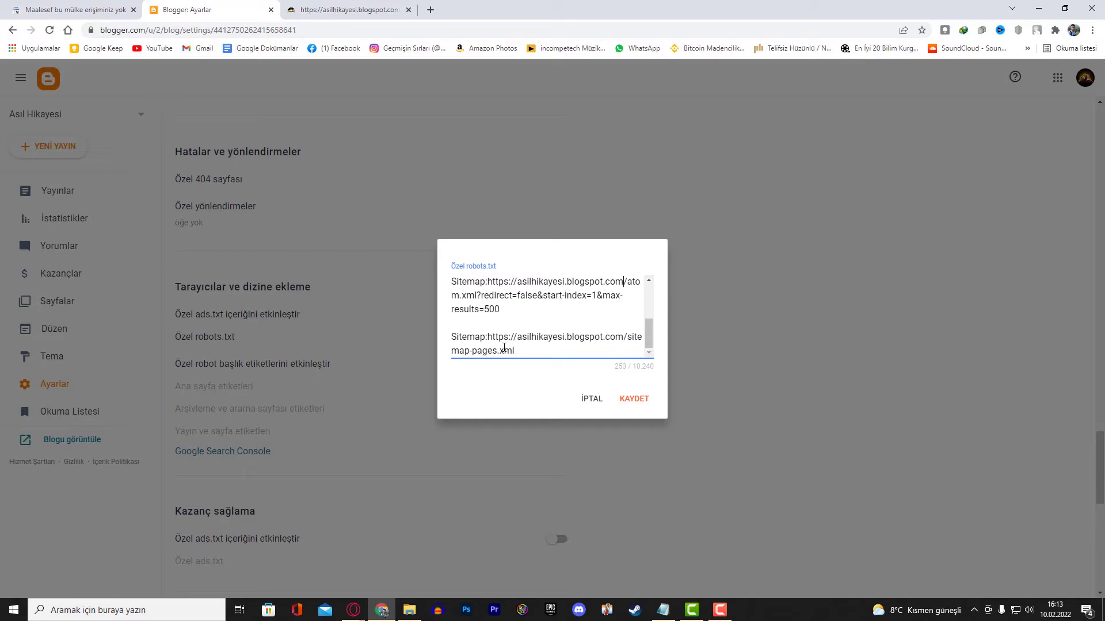
left_click(638, 400)
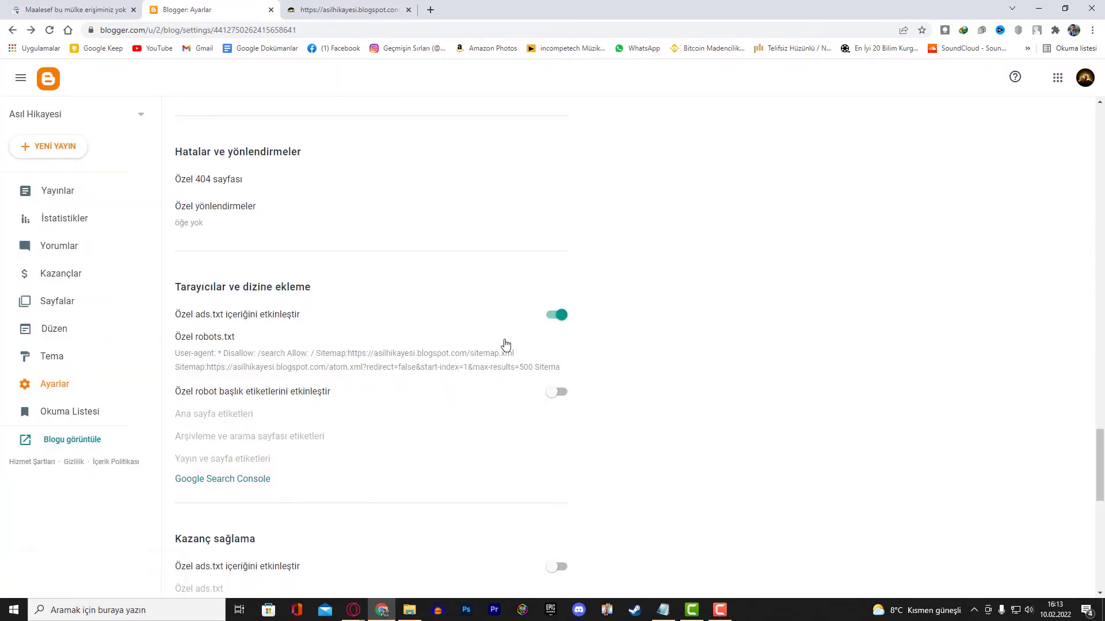
Step: Enable custom robot header tags, and save the home page tags with all and noodp turned on
left_click(556, 393)
scroll(410, 328, "down", 2)
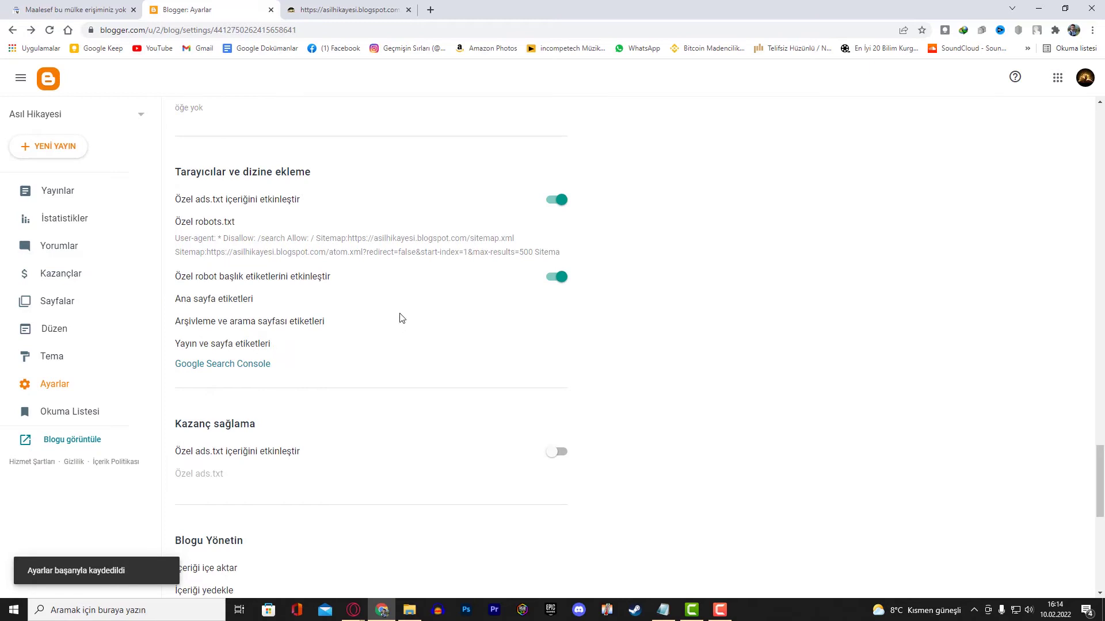
left_click(196, 301)
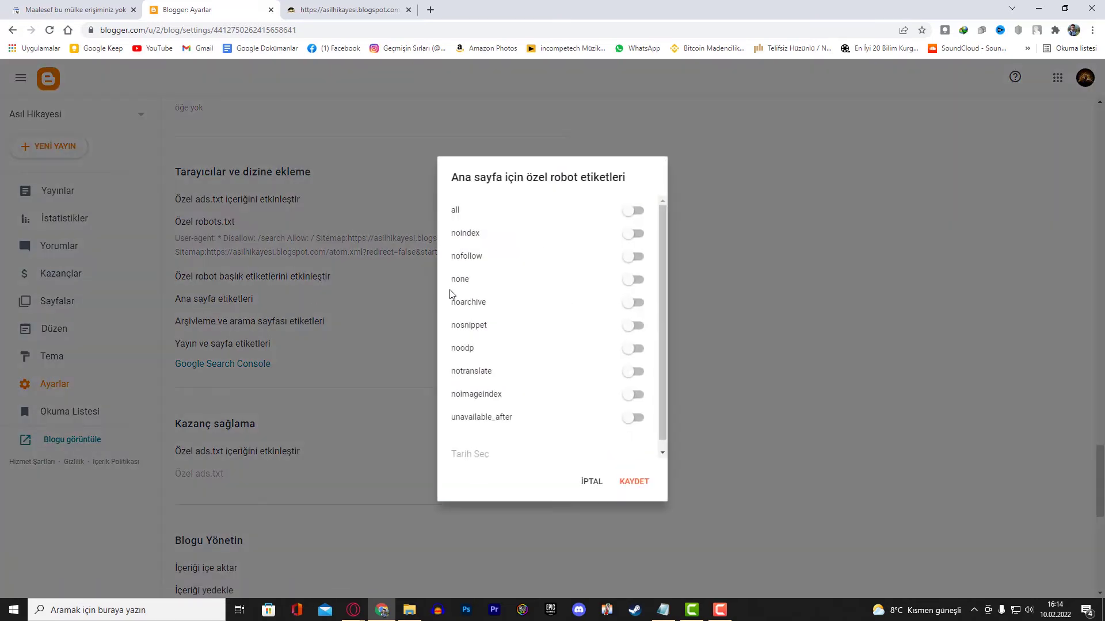
left_click(633, 211)
double_click(455, 210)
left_click(465, 348)
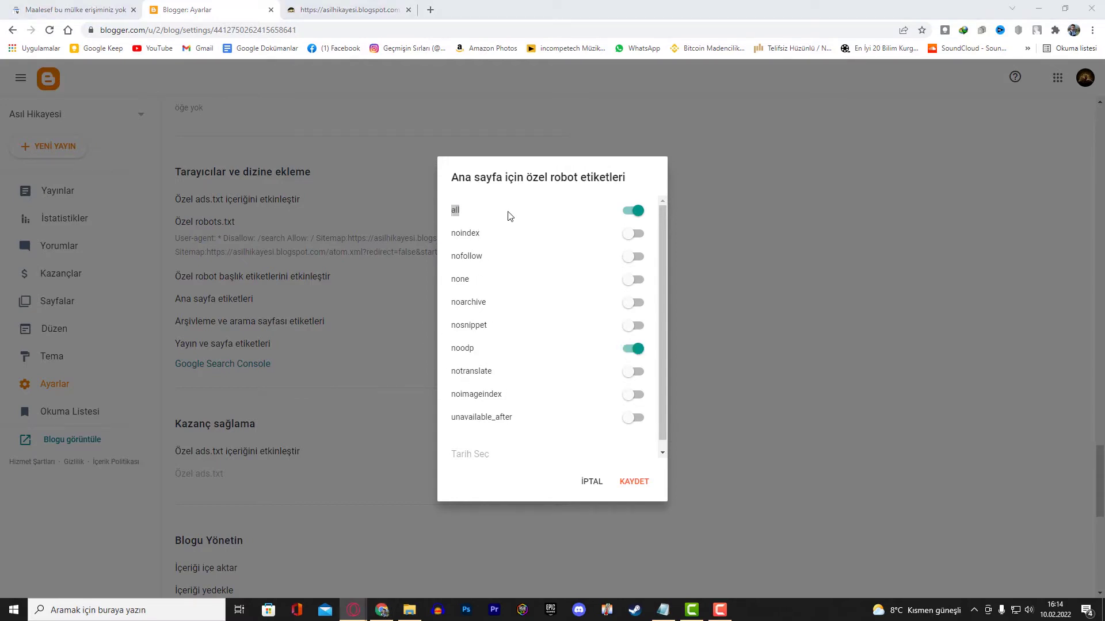
left_click(626, 485)
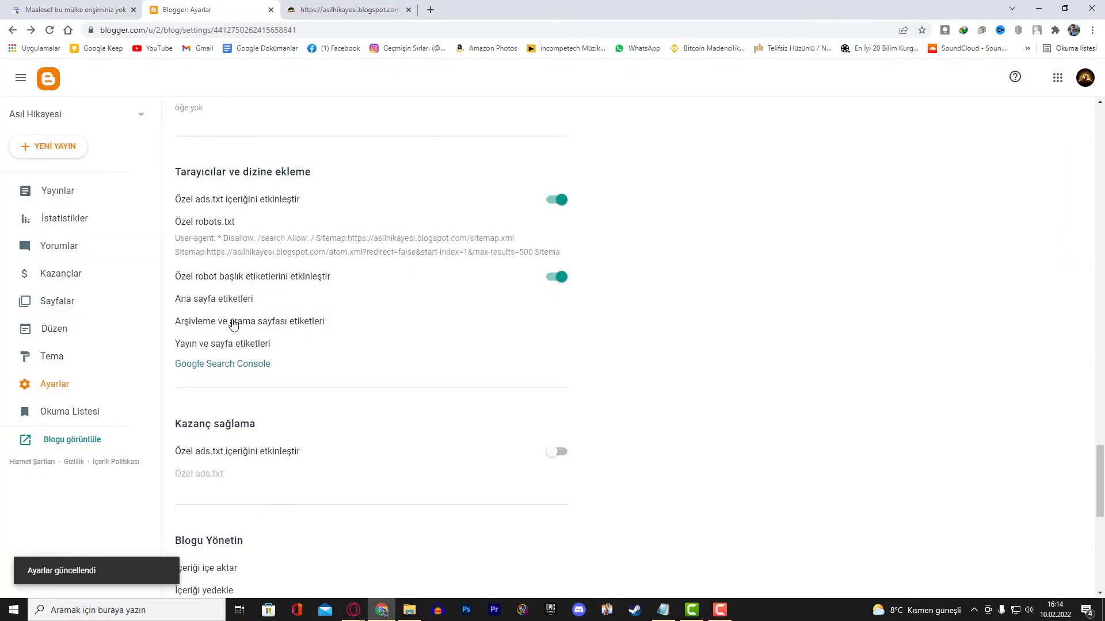
Step: Turn on noindex and noodp for the archive and search page tags, and save them
left_click(234, 321)
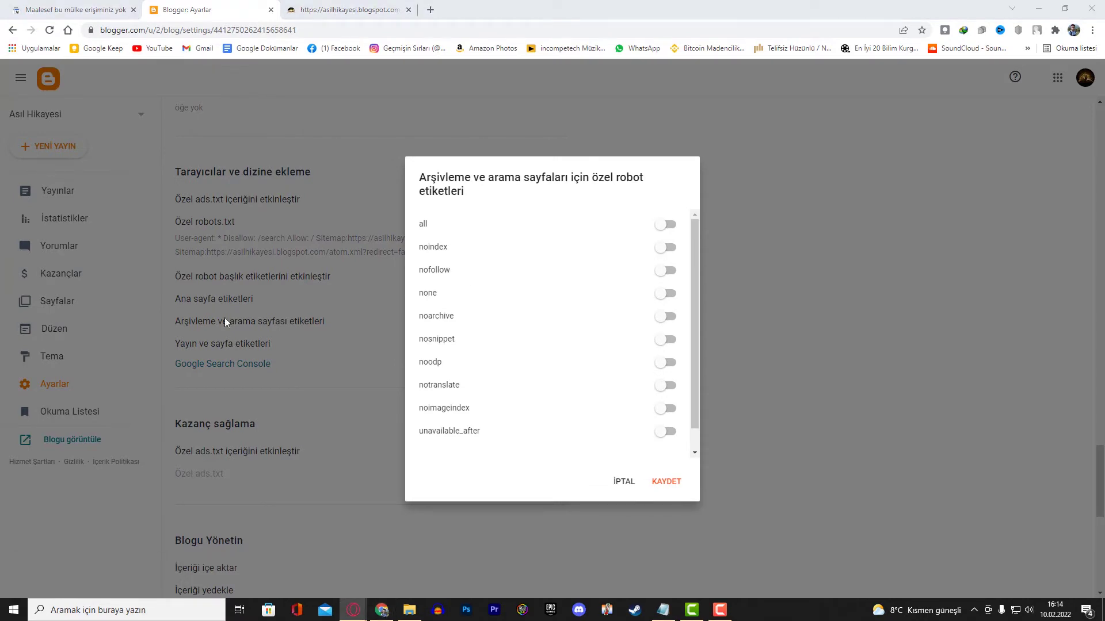
left_click(666, 247)
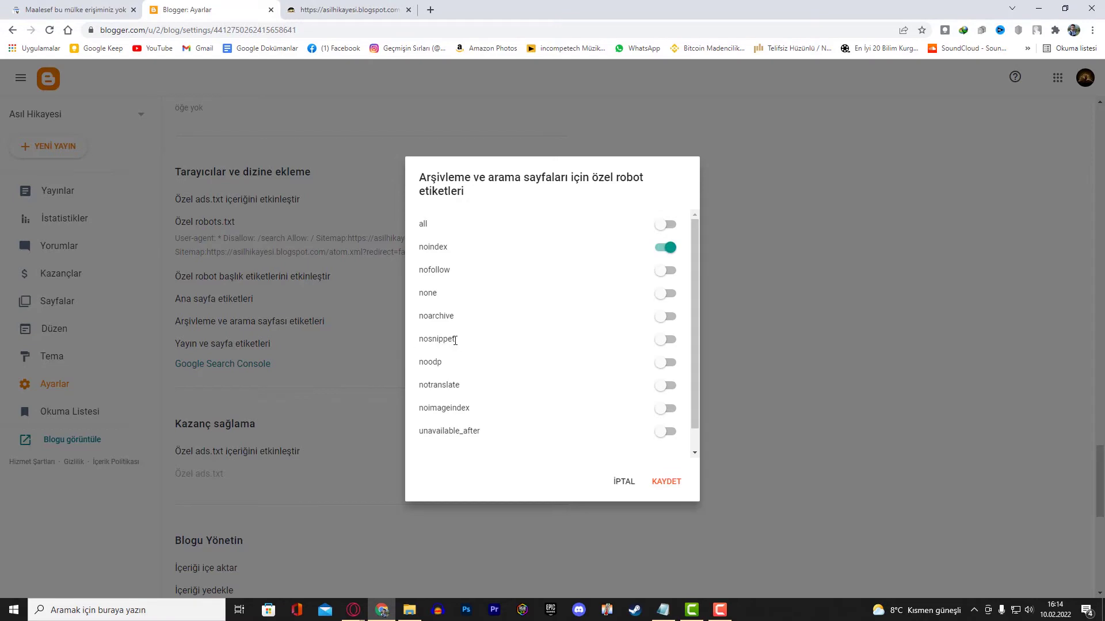
left_click(665, 364)
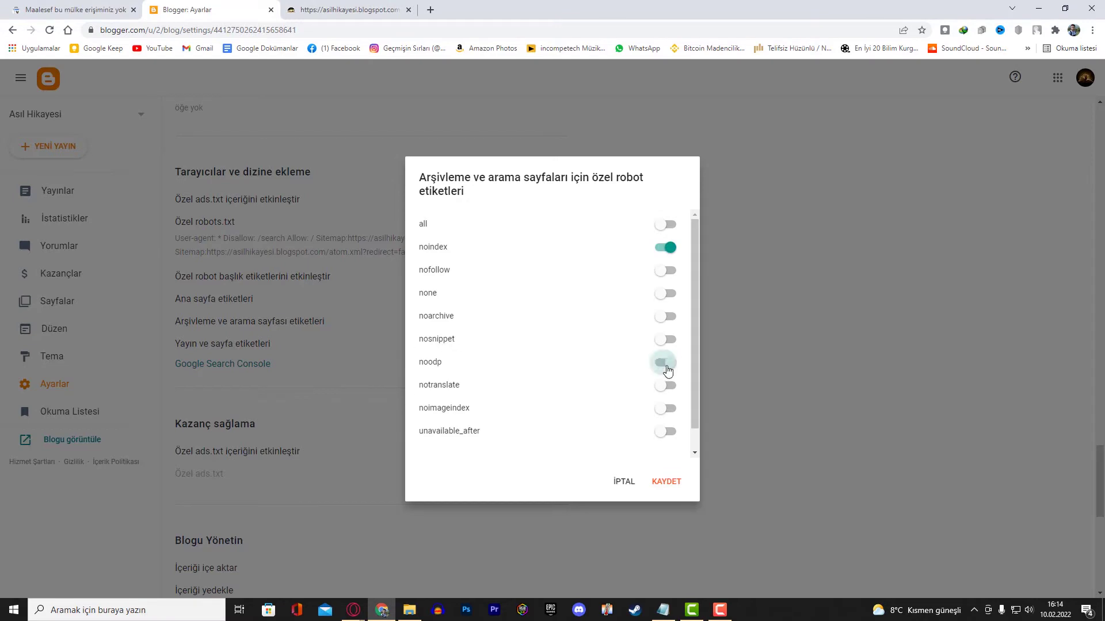
left_click(659, 488)
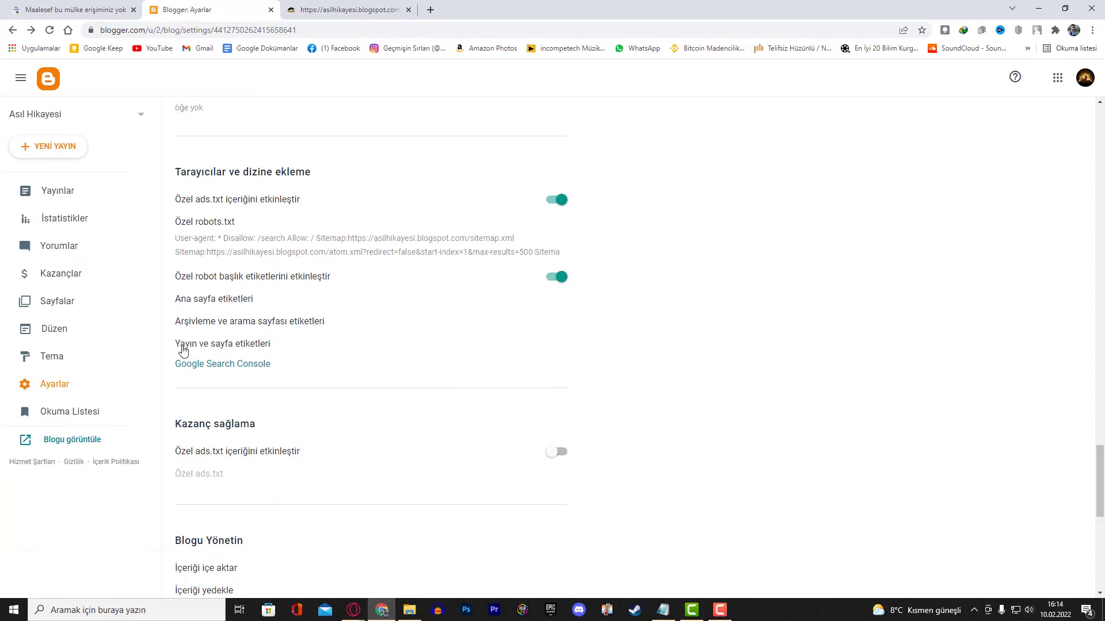
Step: Turn on all and noodp for the post and page robot tags, and save them
left_click(240, 349)
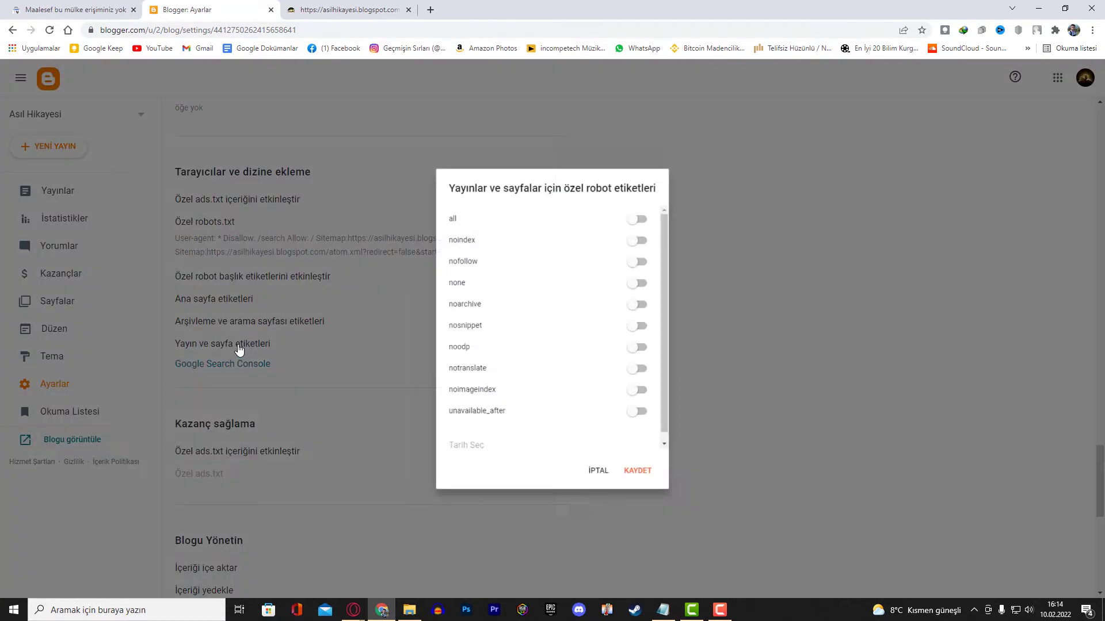
left_click(641, 211)
left_click(655, 347)
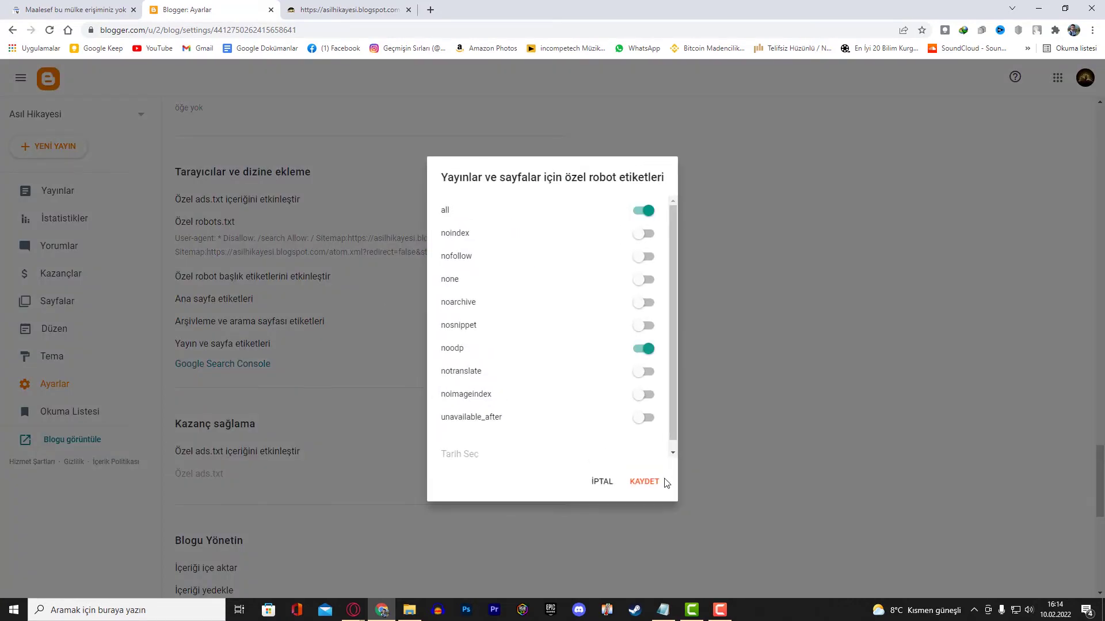
left_click(644, 482)
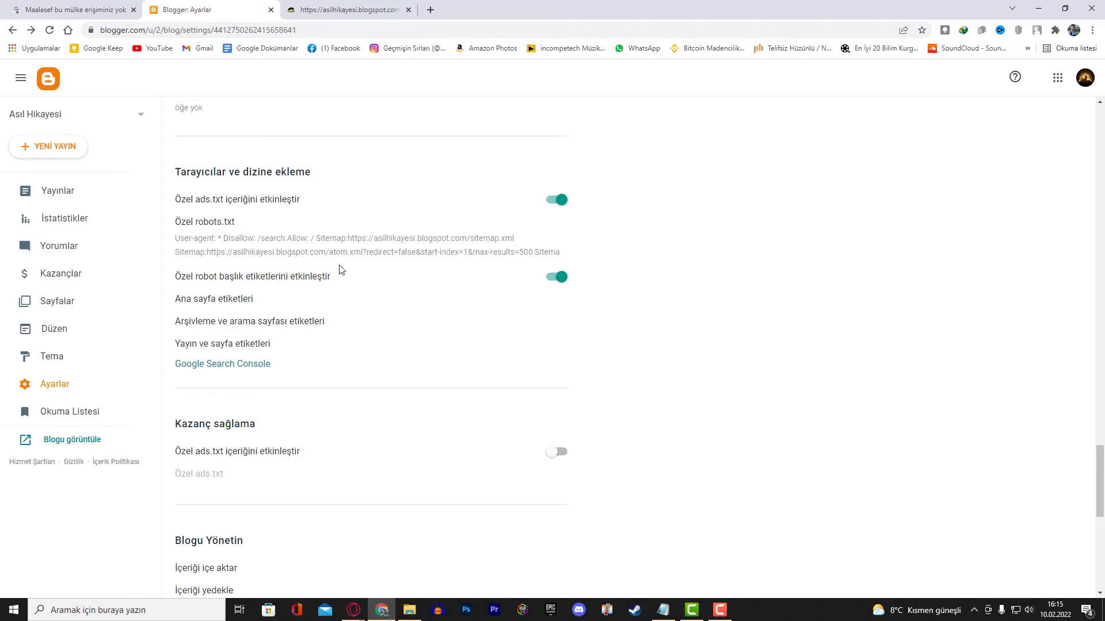
left_click(48, 7)
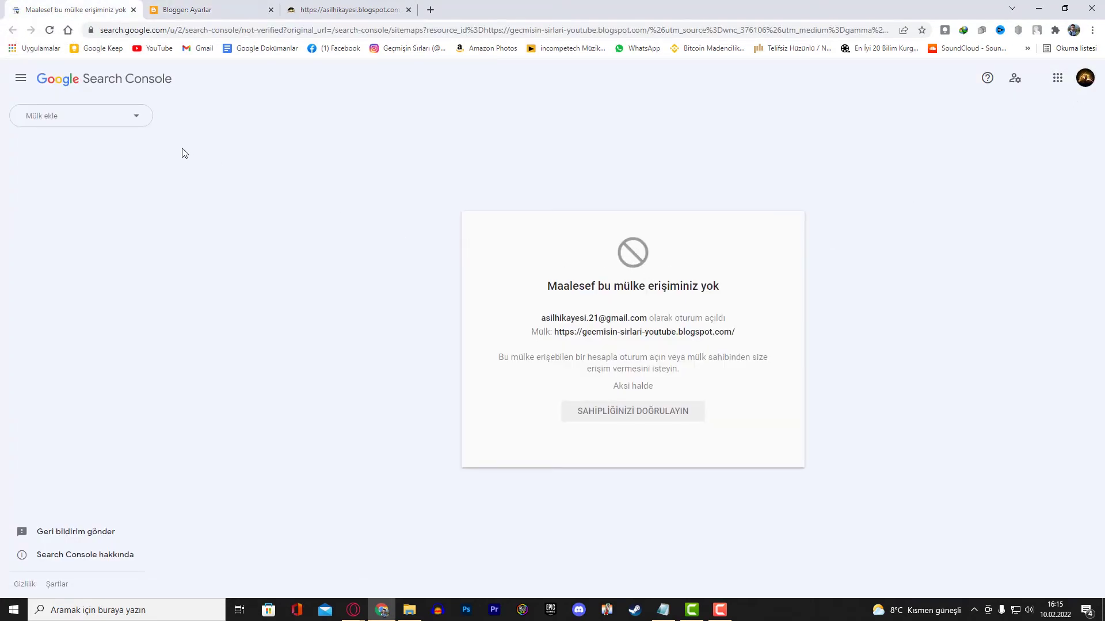
left_click(107, 124)
left_click(65, 185)
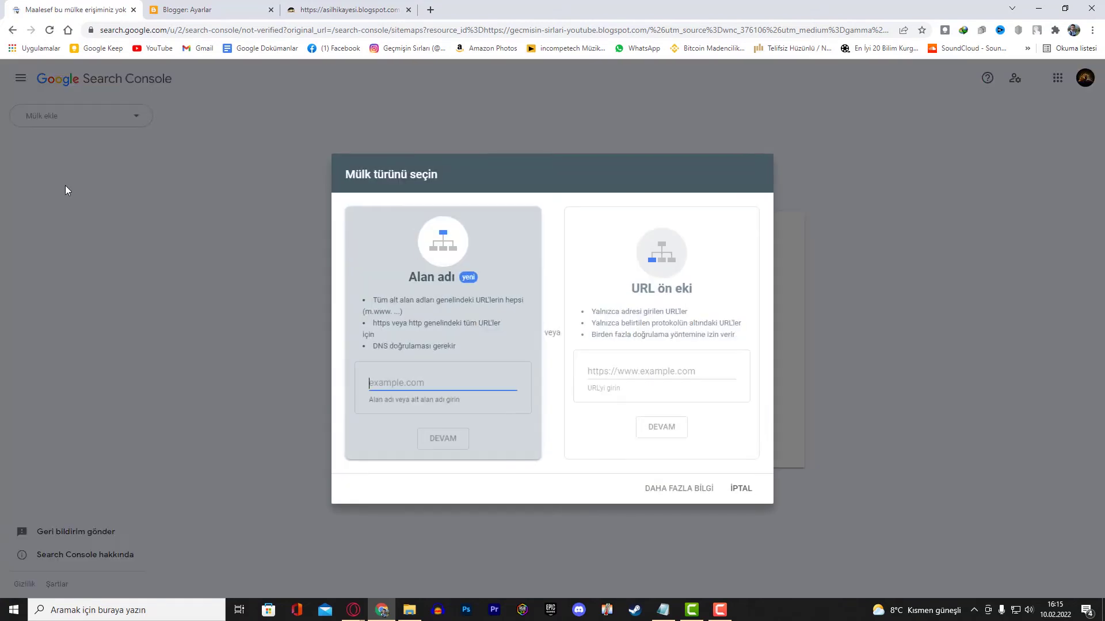
left_click(634, 373)
key("ctrl+v")
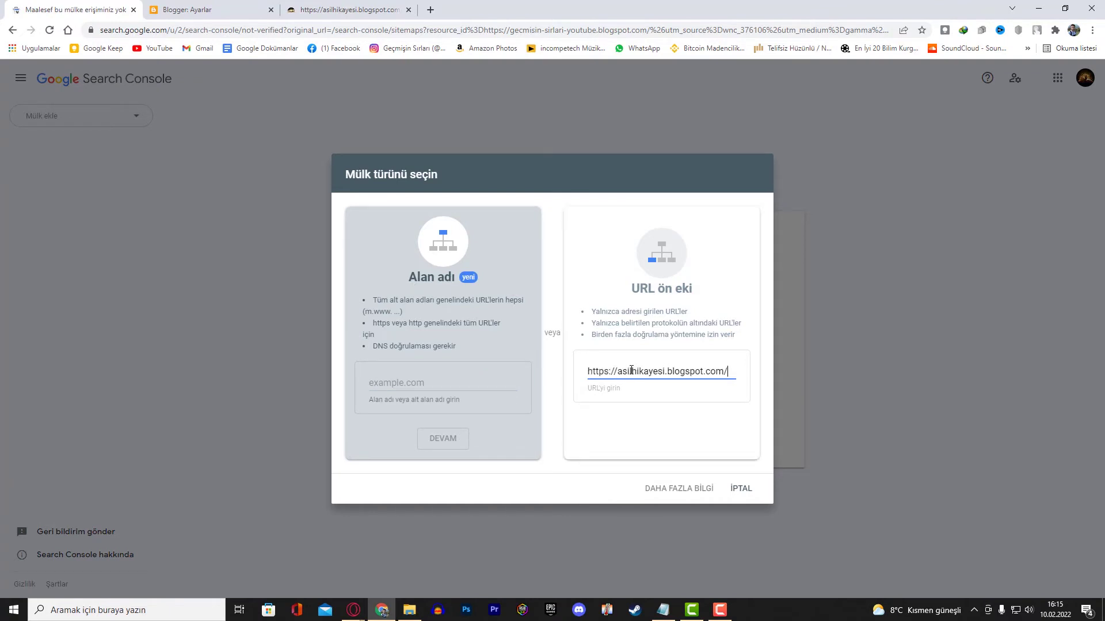
left_click(654, 431)
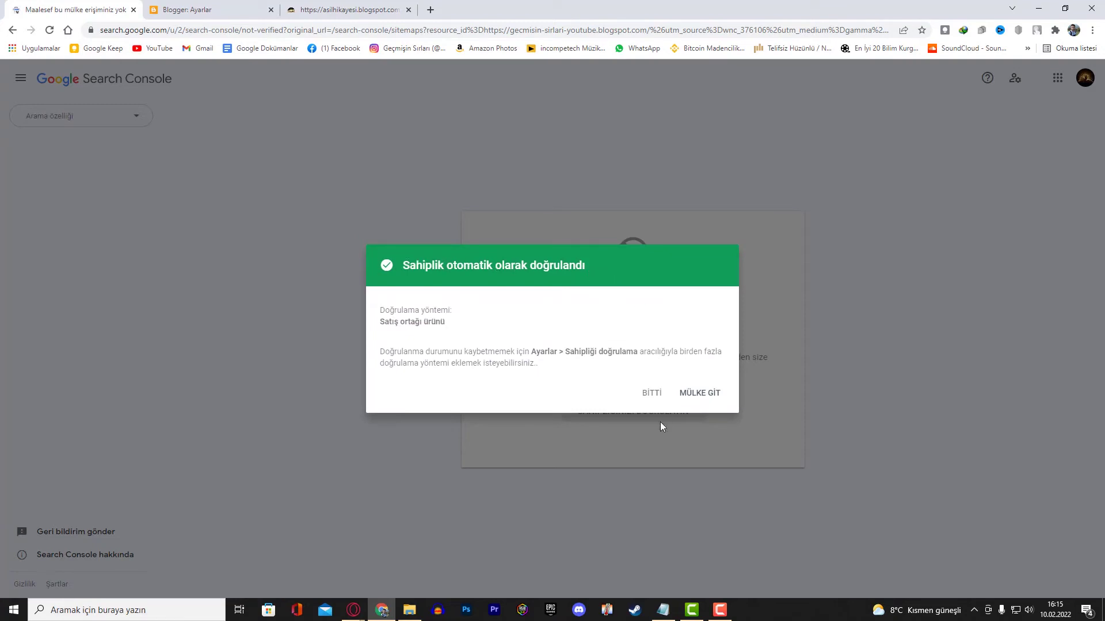
left_click(696, 398)
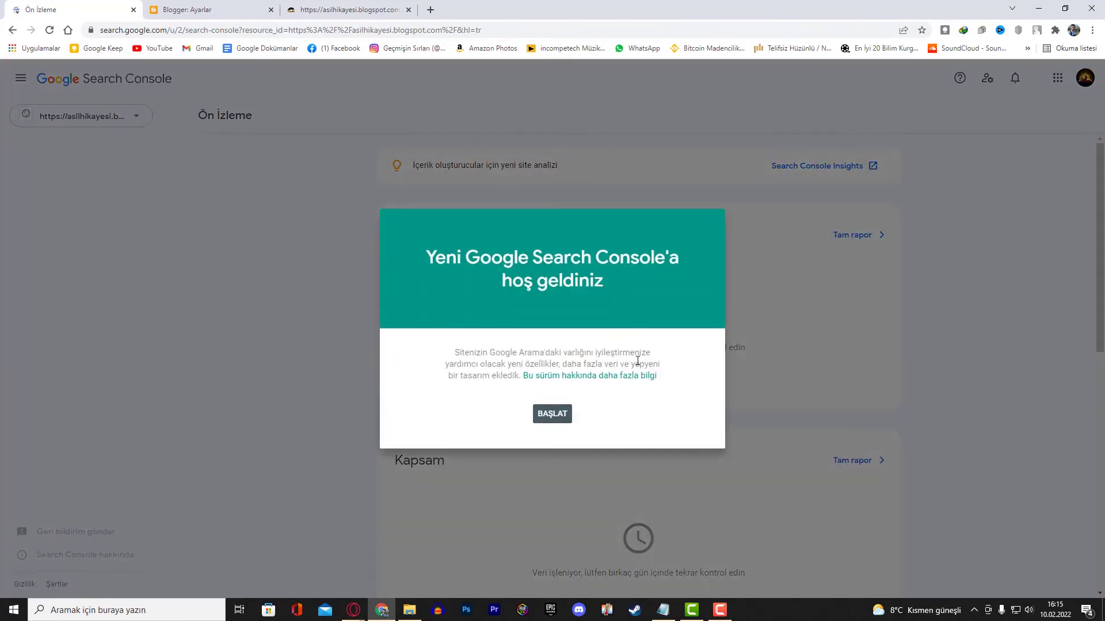
Step: Dismiss the welcome message and overview tips, and open the new property's Sitemaps page
left_click(552, 414)
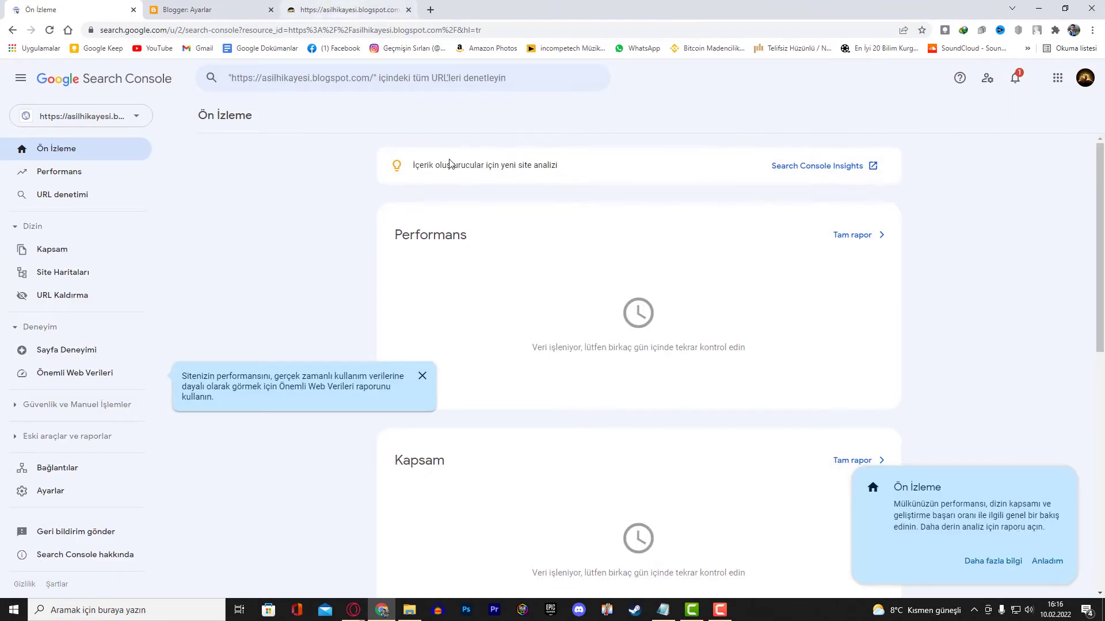
left_click(422, 376)
left_click(1045, 562)
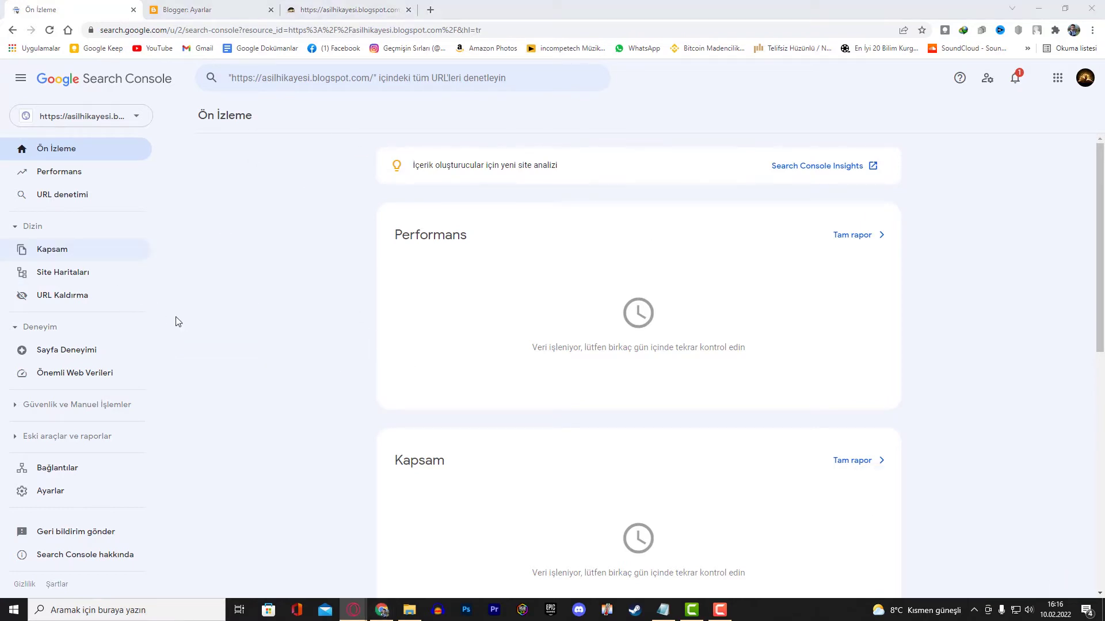
left_click(105, 282)
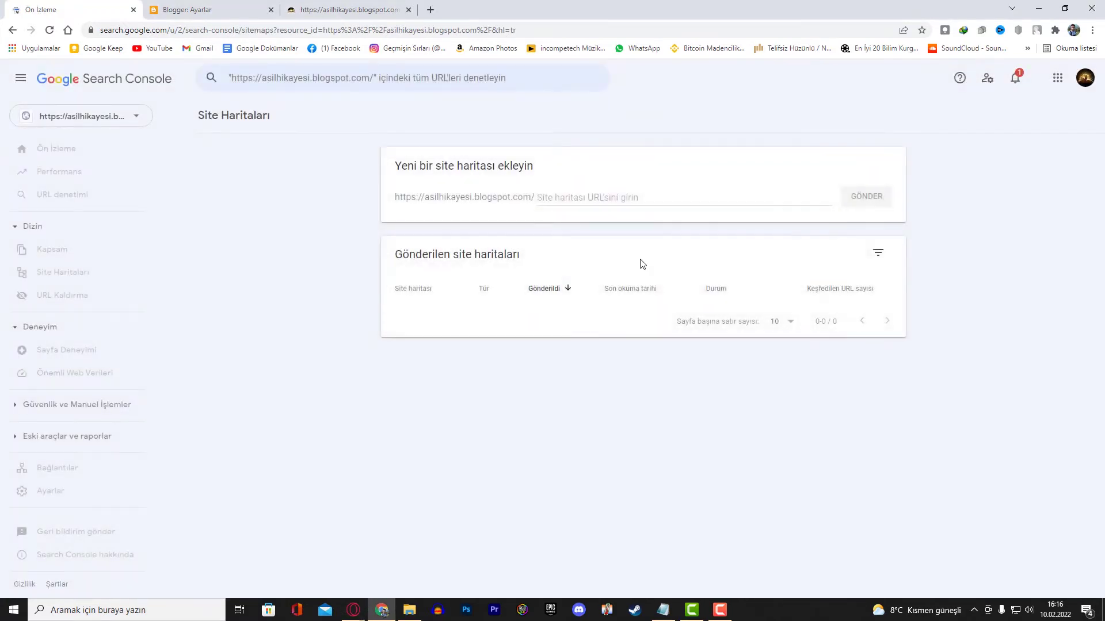
Step: Load asilhikayesi.blogspot.com/robots.txt and compare its sitemap lines with the Blogger crawler settings
key("ctrl+3")
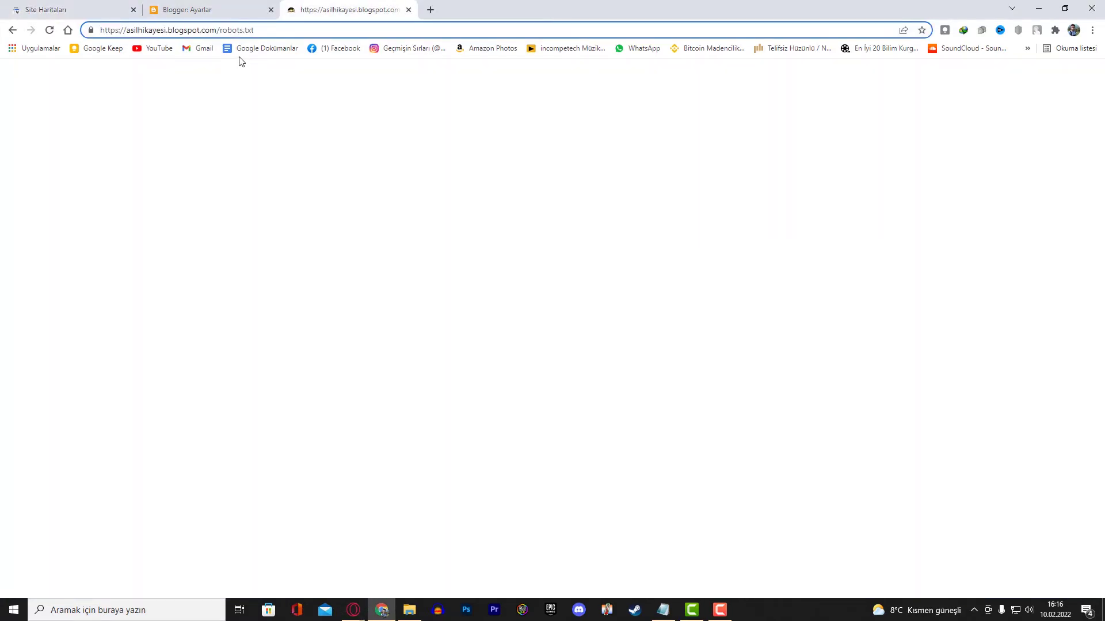
key("Return")
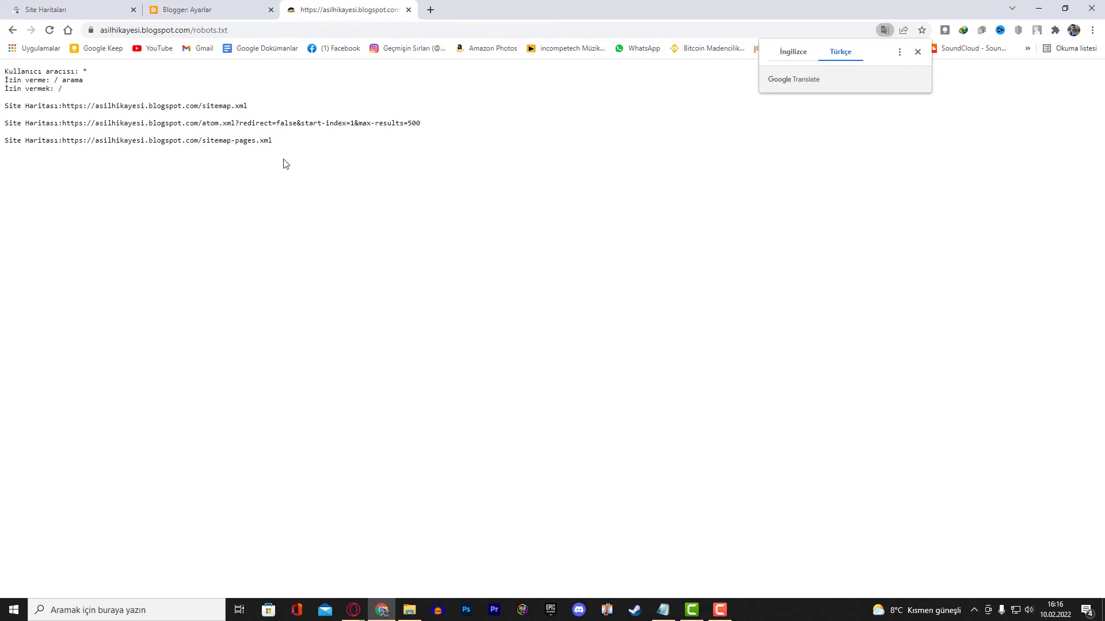
left_click(202, 2)
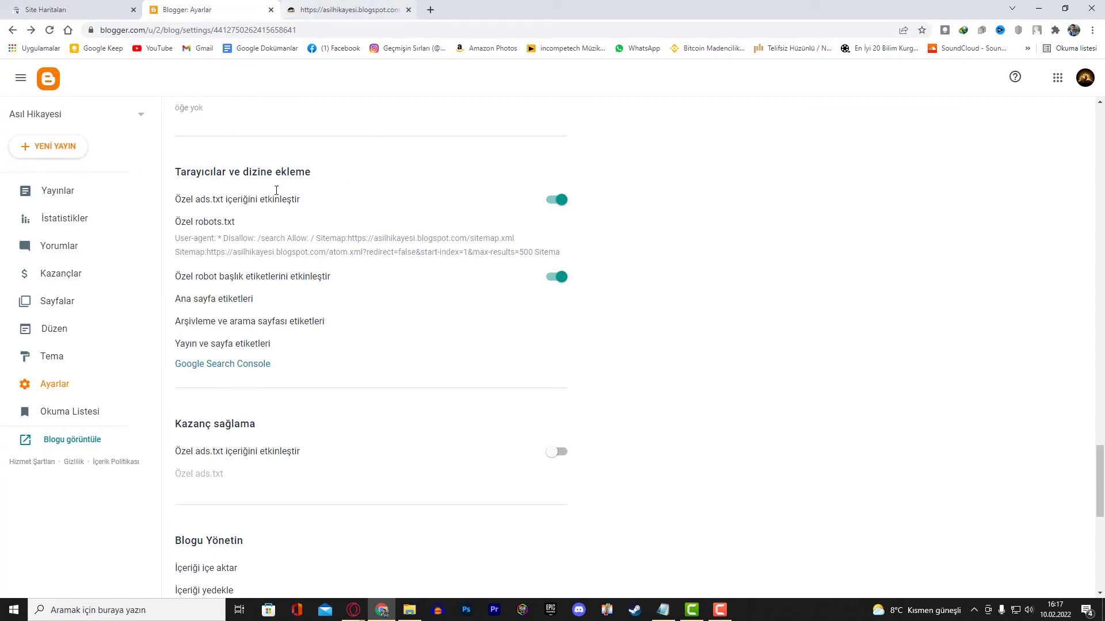
left_click(345, 9)
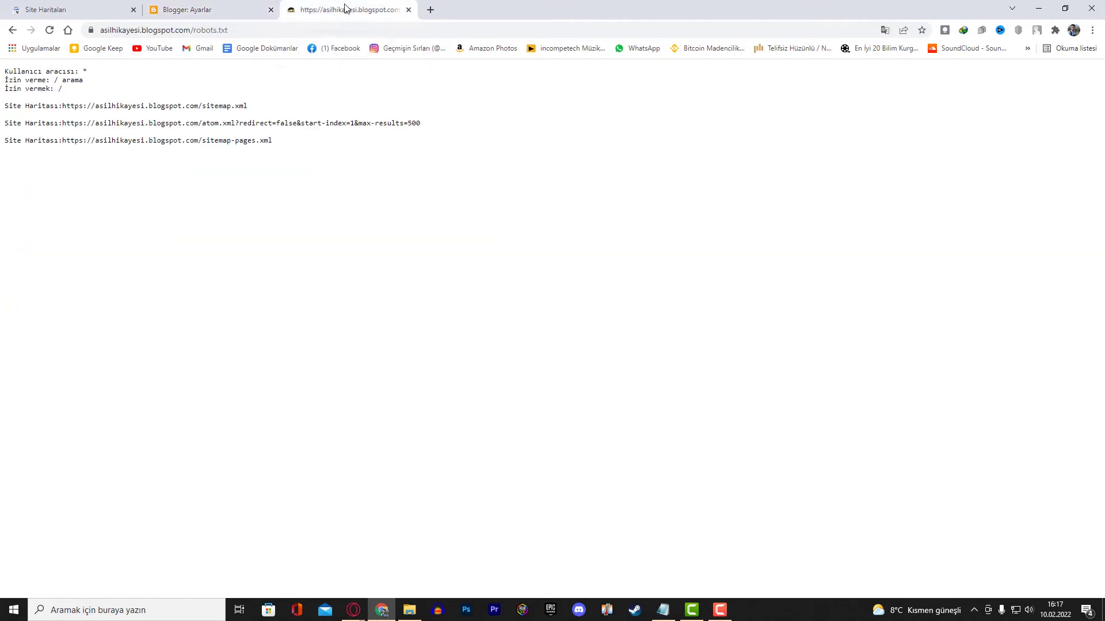
Step: Submit sitemap.xlm as a new sitemap for the asilhikayesi.blogspot.com property in Search Console
left_click(93, 9)
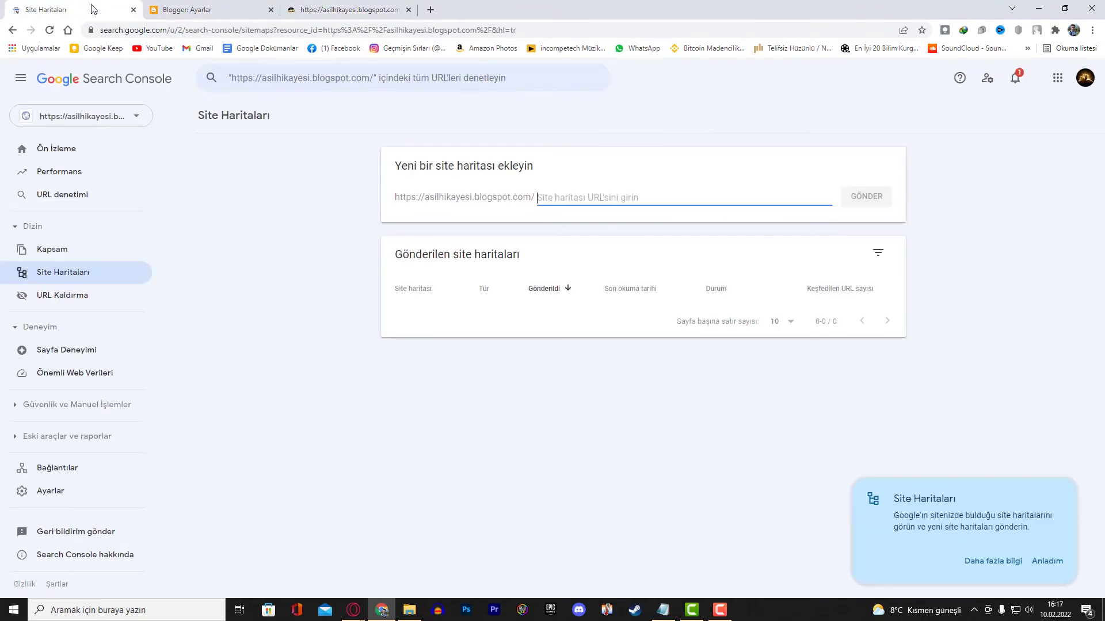
type("sitemap.xlm")
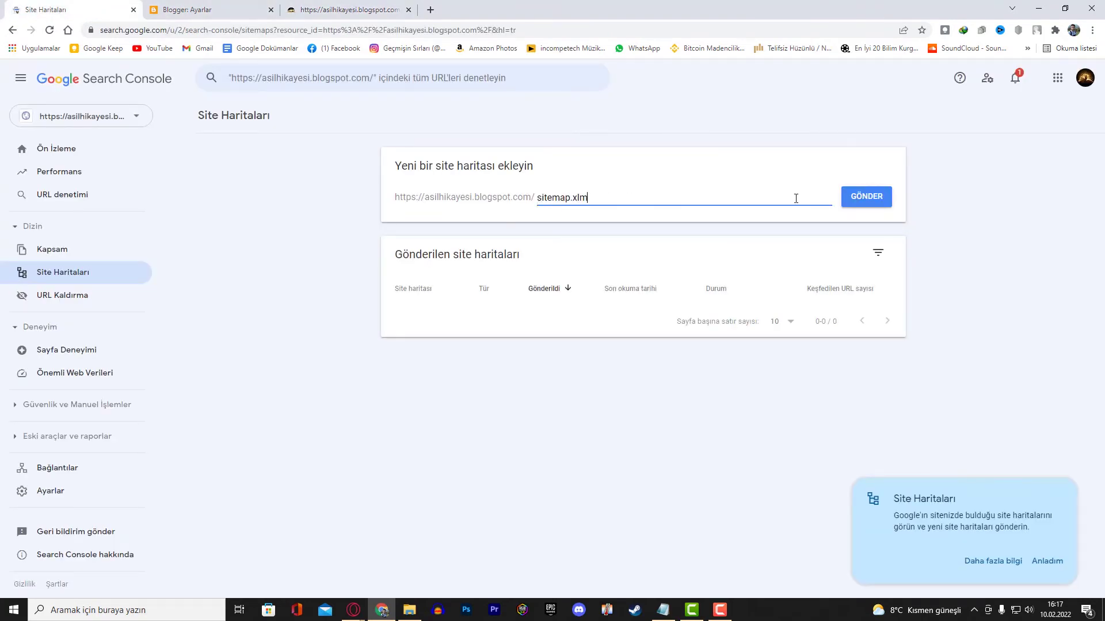
left_click(846, 203)
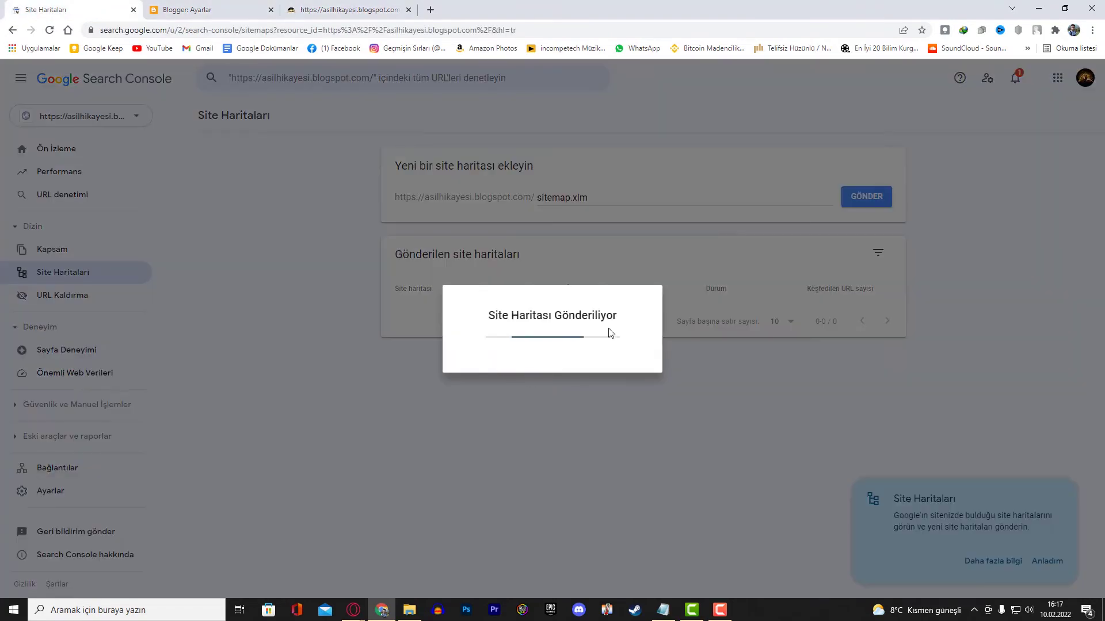
left_click(689, 374)
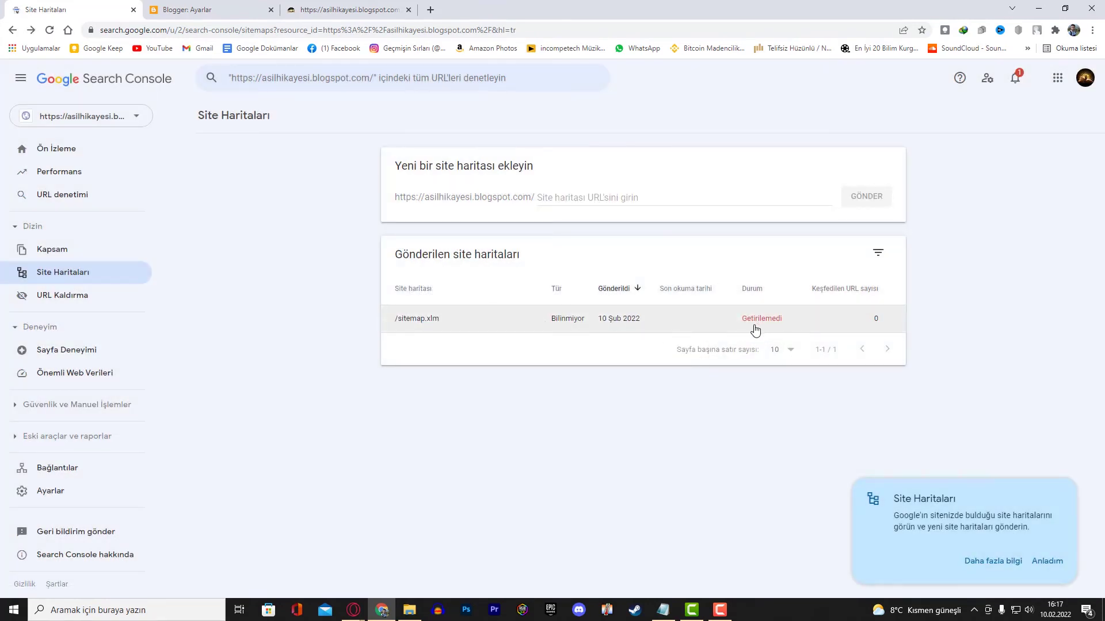
Step: Submit /atom.xml?redirect=false&start-index=1&max-results=500 as another sitemap for the property
left_click(353, 610)
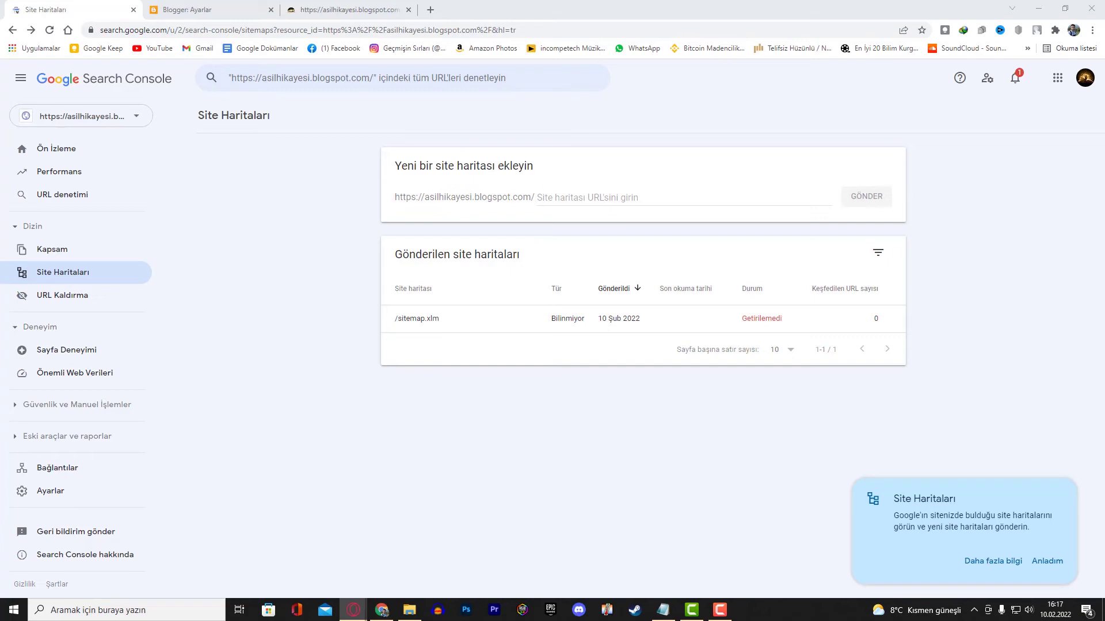
left_click(576, 198)
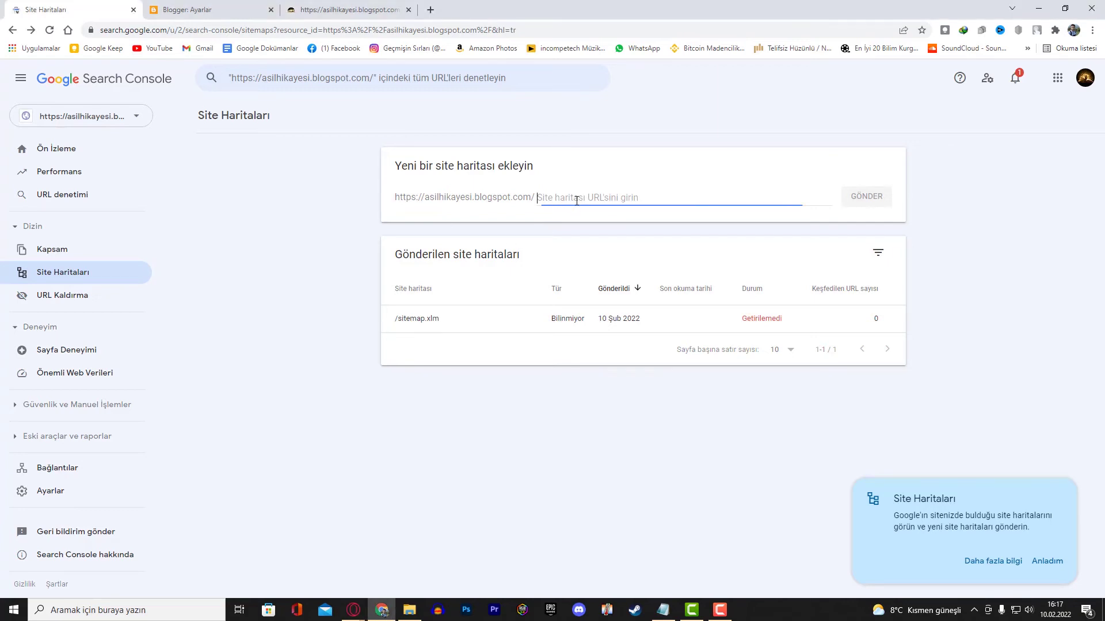
type("/atom.xml?redirect=false&start-index=1&max-results=500")
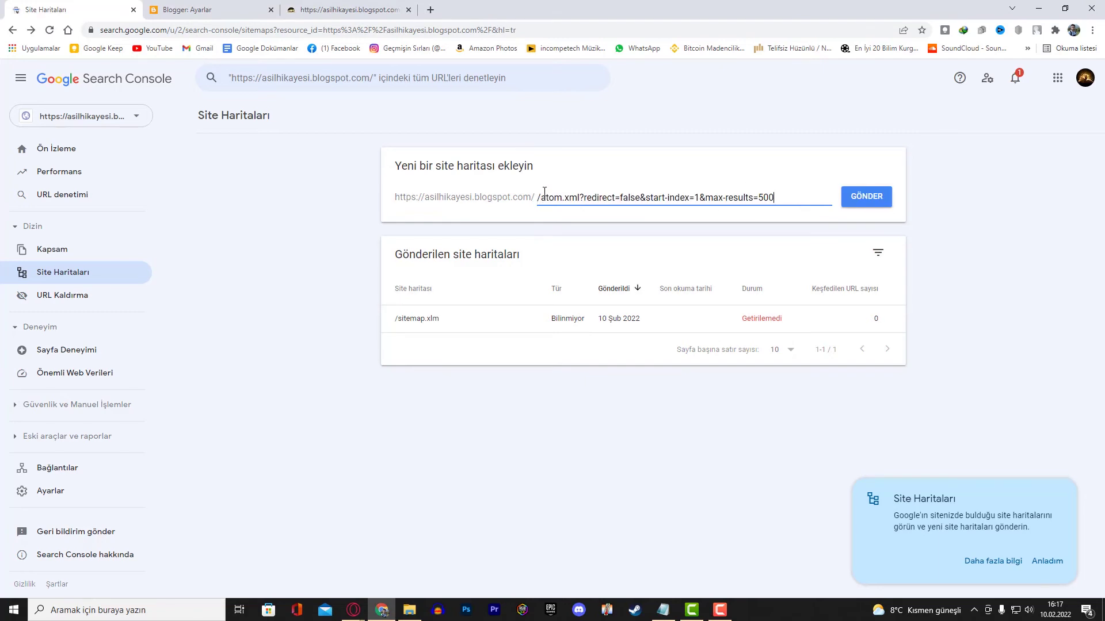
key("Return")
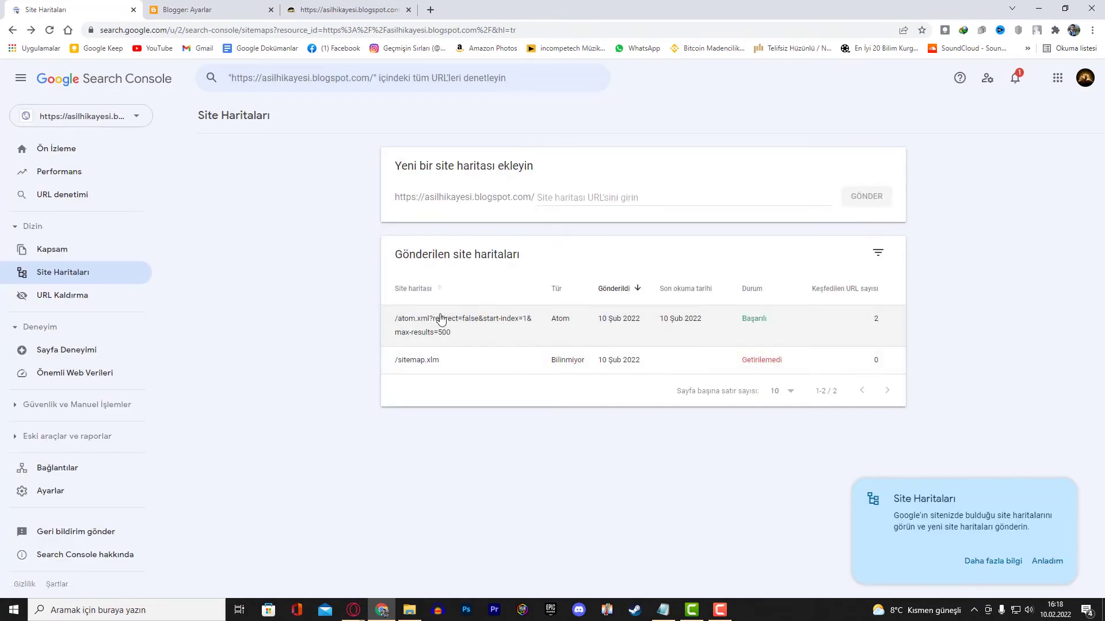
Step: View the processing details of the submitted atom.xml sitemap
left_click_drag(395, 321, 461, 340)
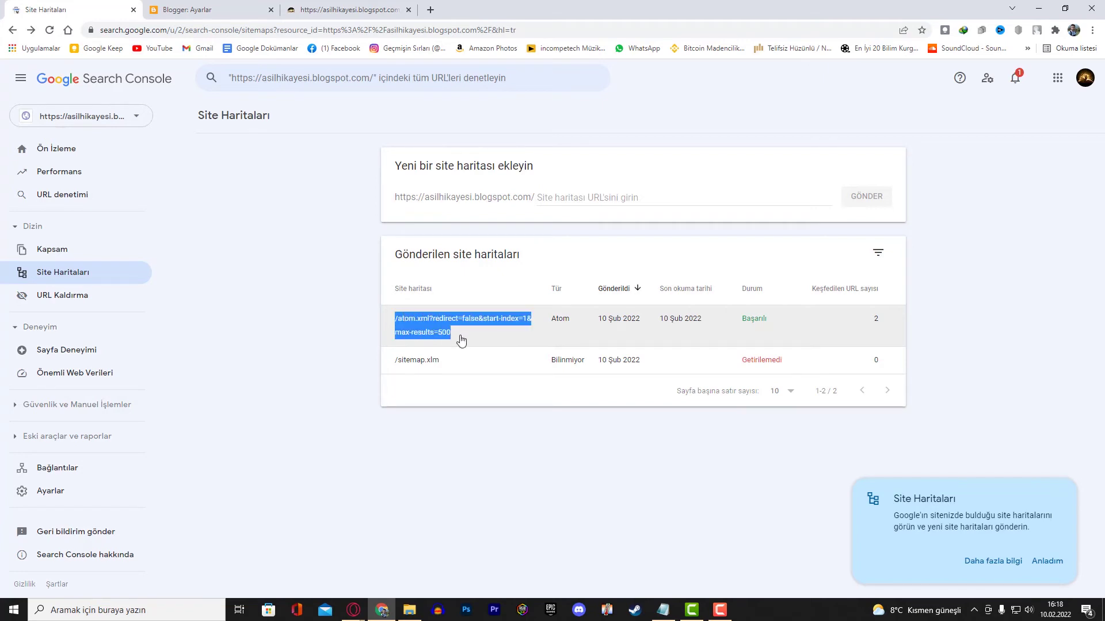
left_click(464, 341)
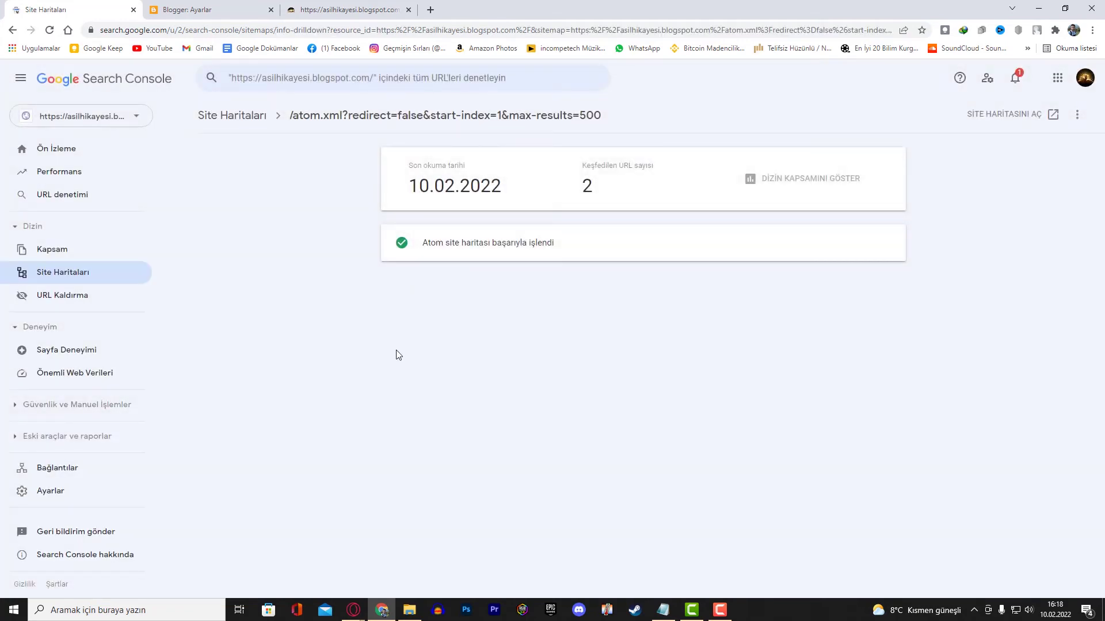
key("alt+Left")
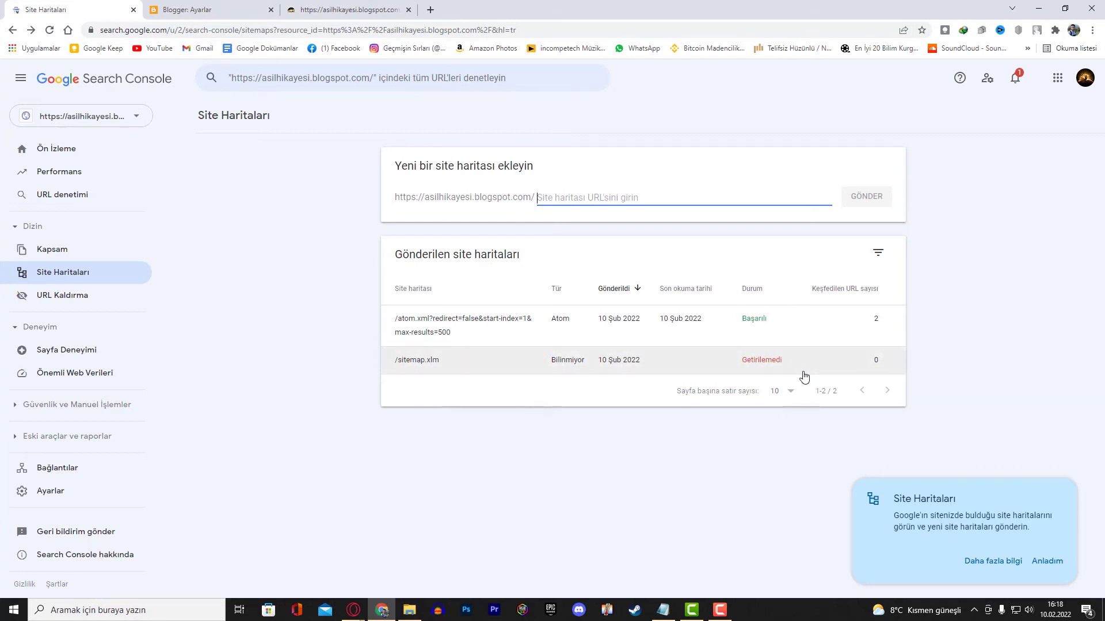
left_click(737, 320)
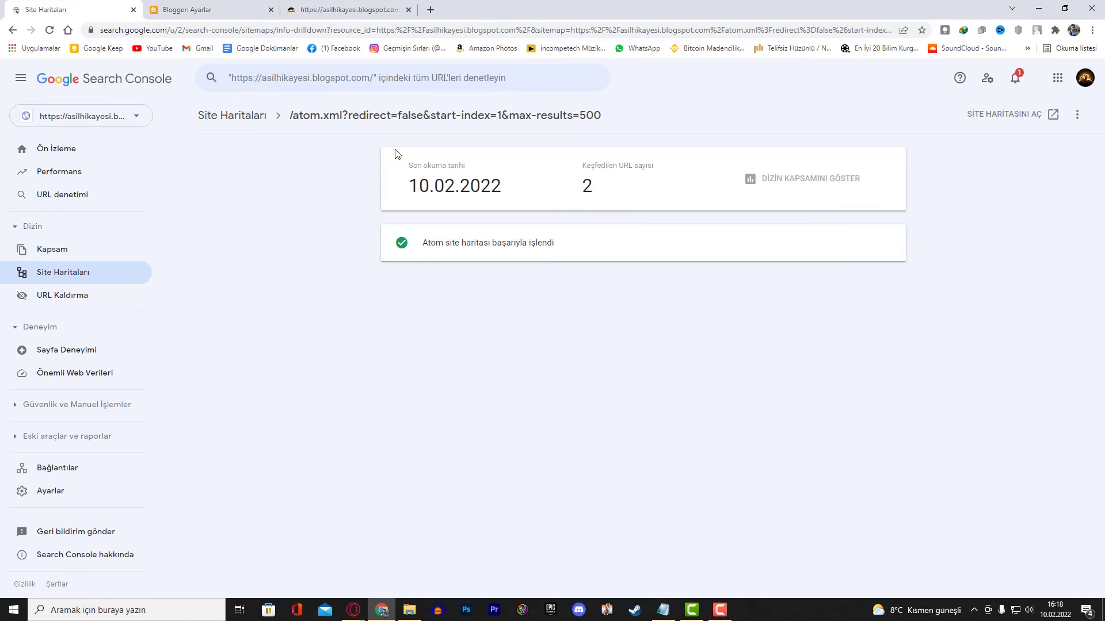
Step: Review the submitted sitemaps list, follow the Search Console link in the Blogger settings, and recheck the robots.txt page
left_click(228, 6)
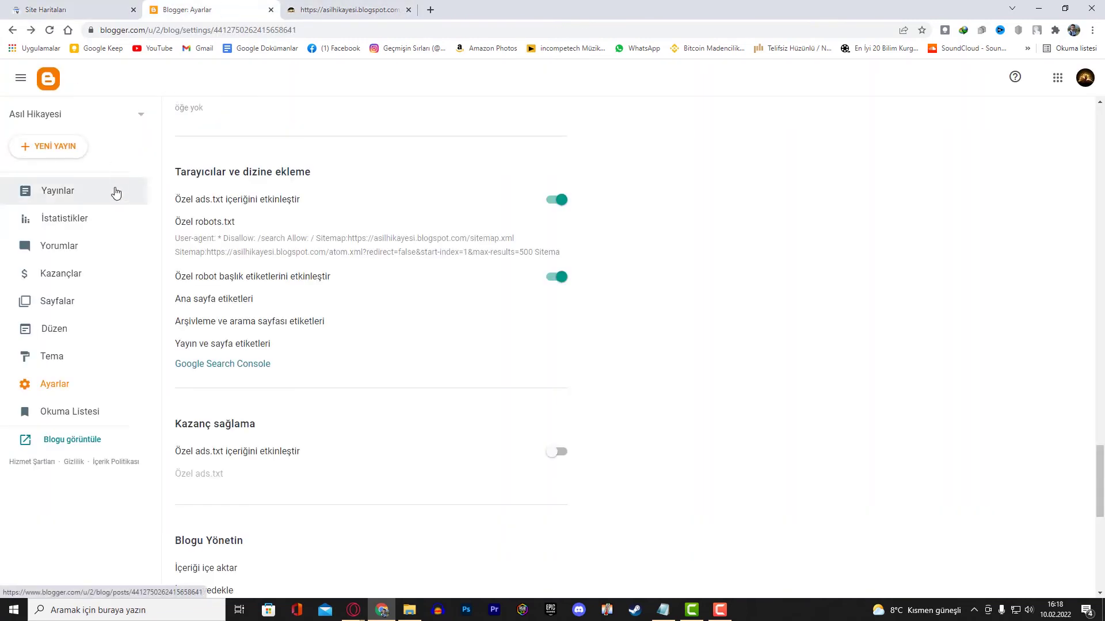
left_click(100, 7)
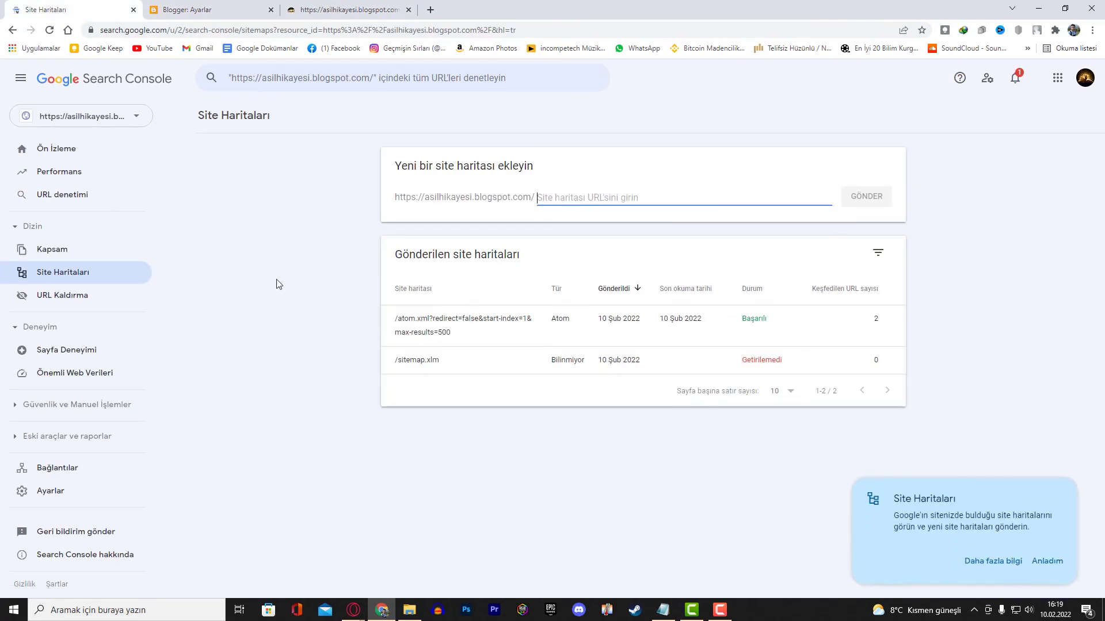
key("alt+Left")
left_click(80, 274)
key("ctrl+Tab")
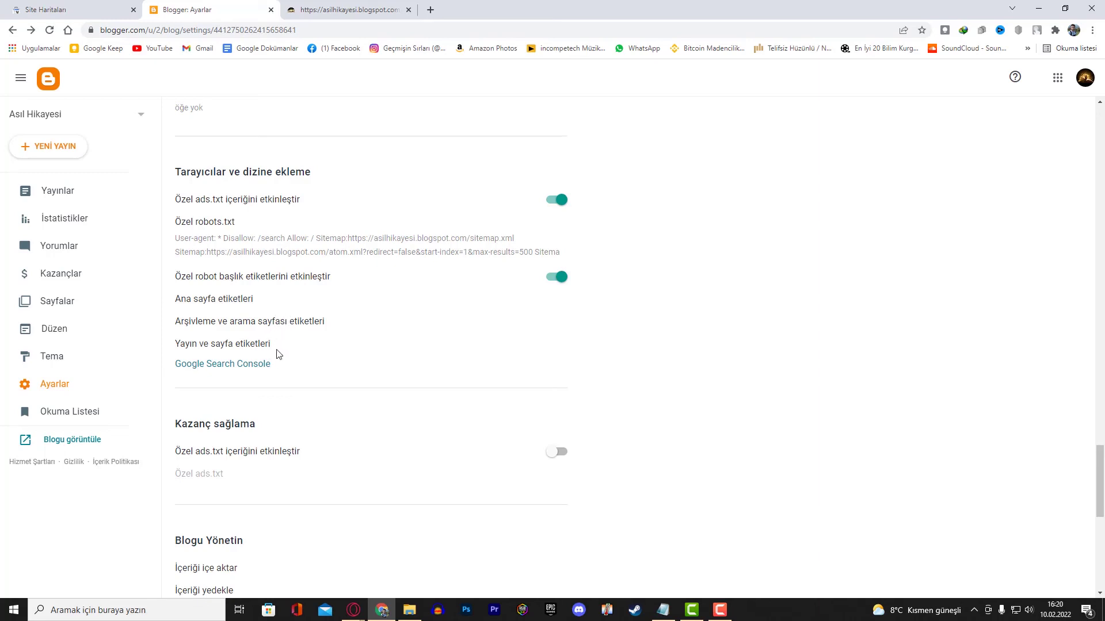
left_click(251, 364)
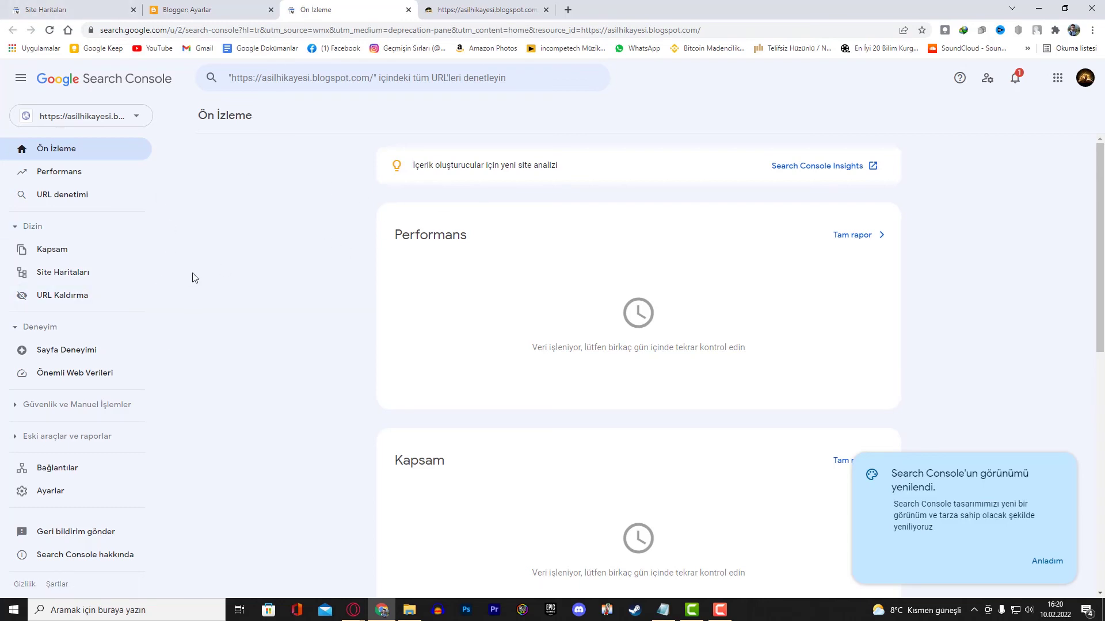
left_click(453, 7)
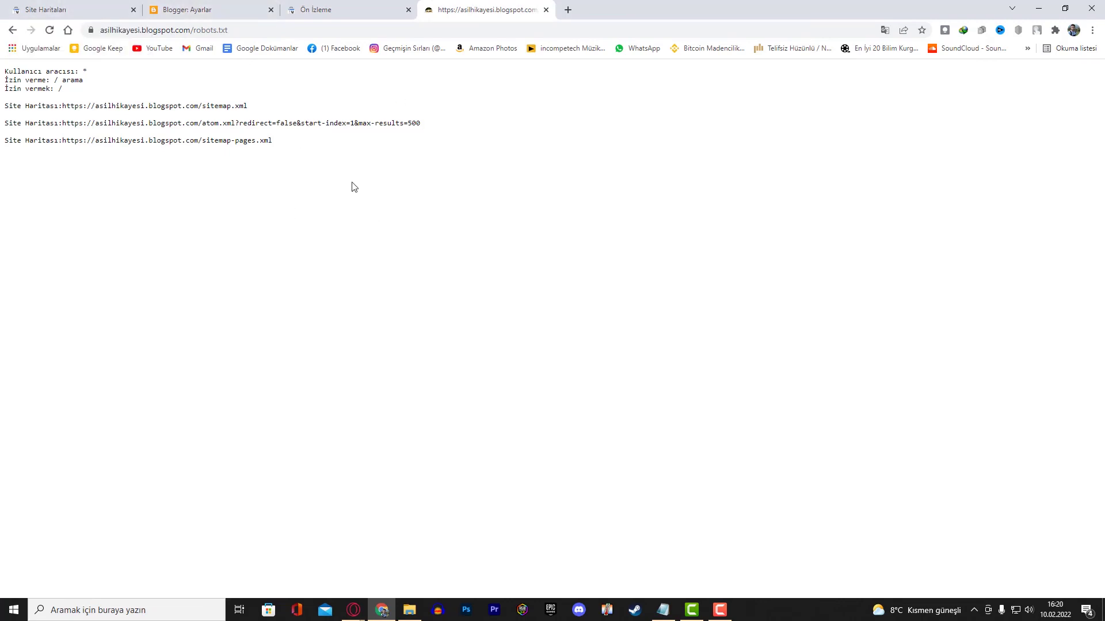
Step: Switch to Opera and examine the coverage chart in the overview of the gecmisin-sirlari-youtube.blogspot.com property
left_click(354, 610)
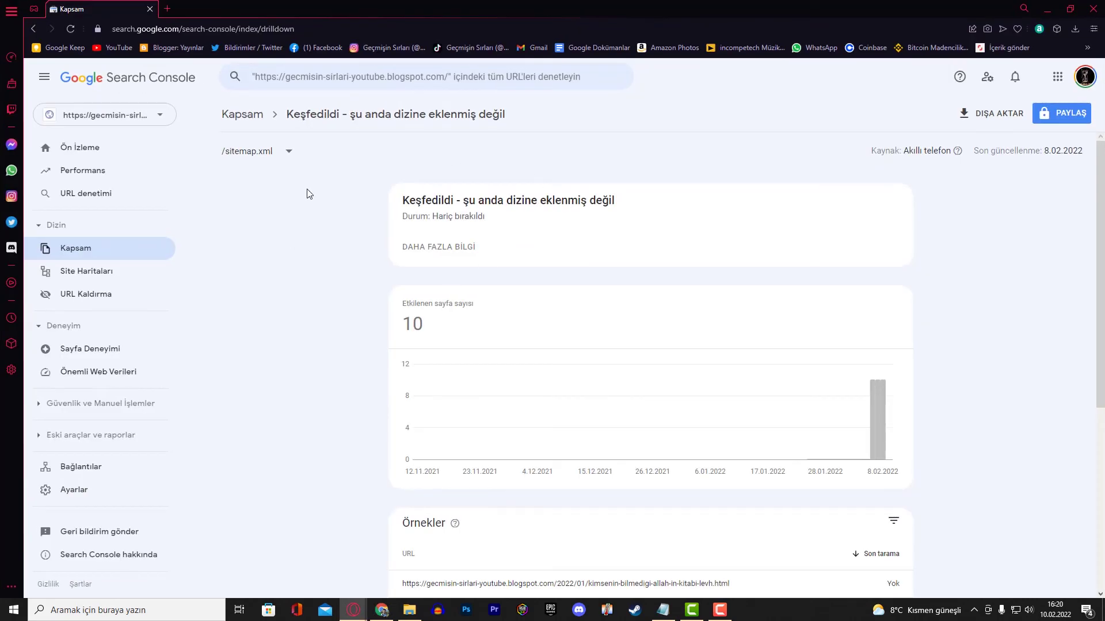
key("alt+Left")
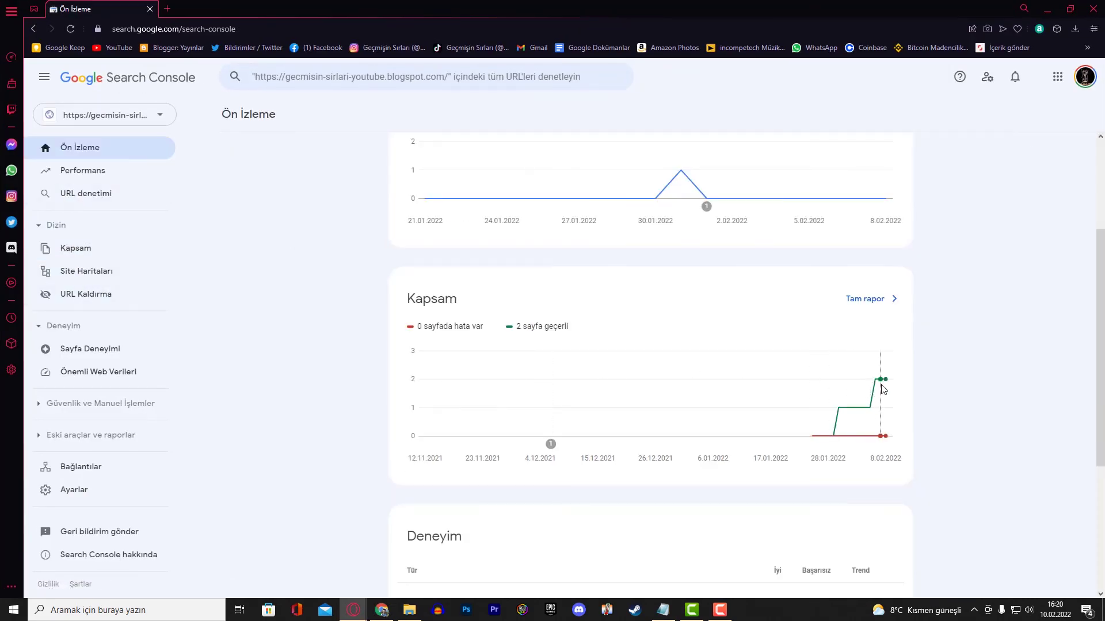
scroll(501, 403, "down", 4)
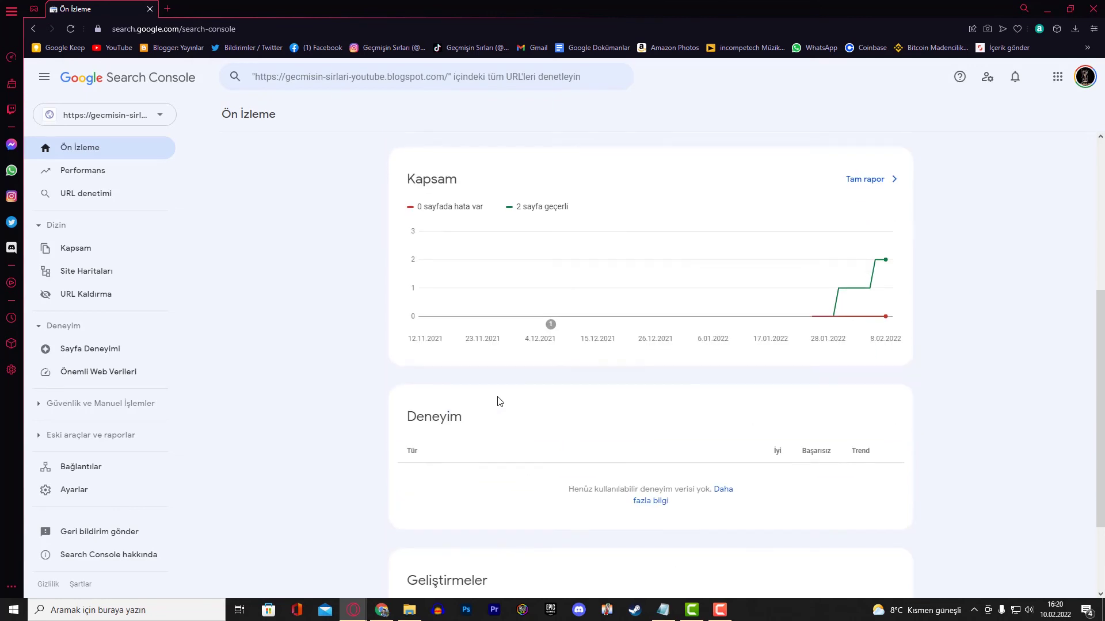
Step: Open the full Kapsam (coverage) report for the property and display the Geçerli (valid) pages with their details
scroll(628, 386, "up", 3)
scroll(628, 385, "up", 1)
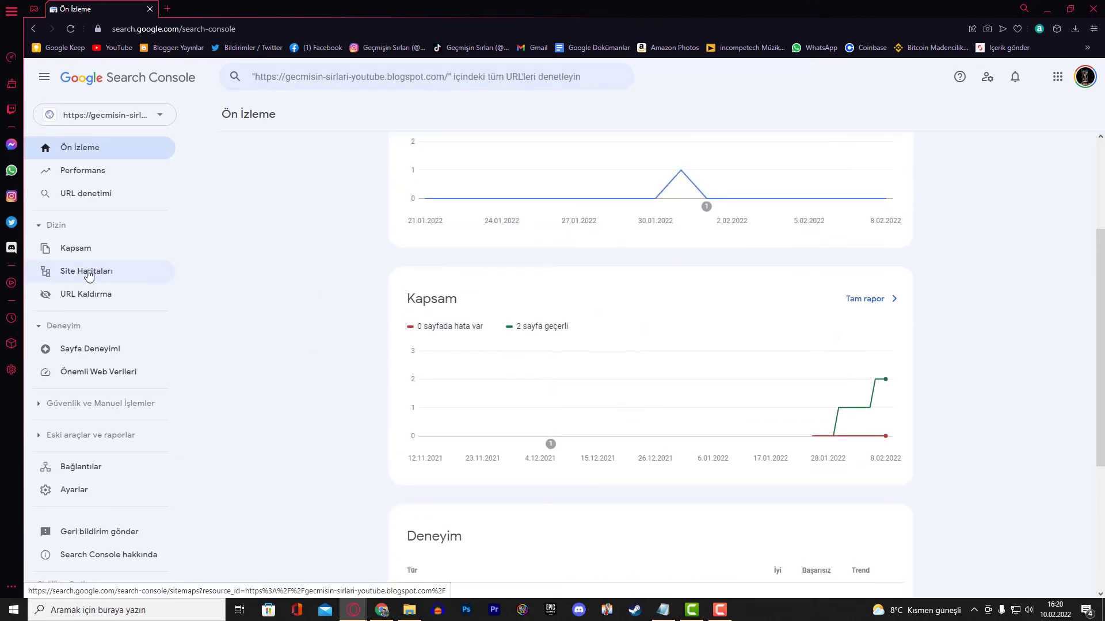
left_click(81, 251)
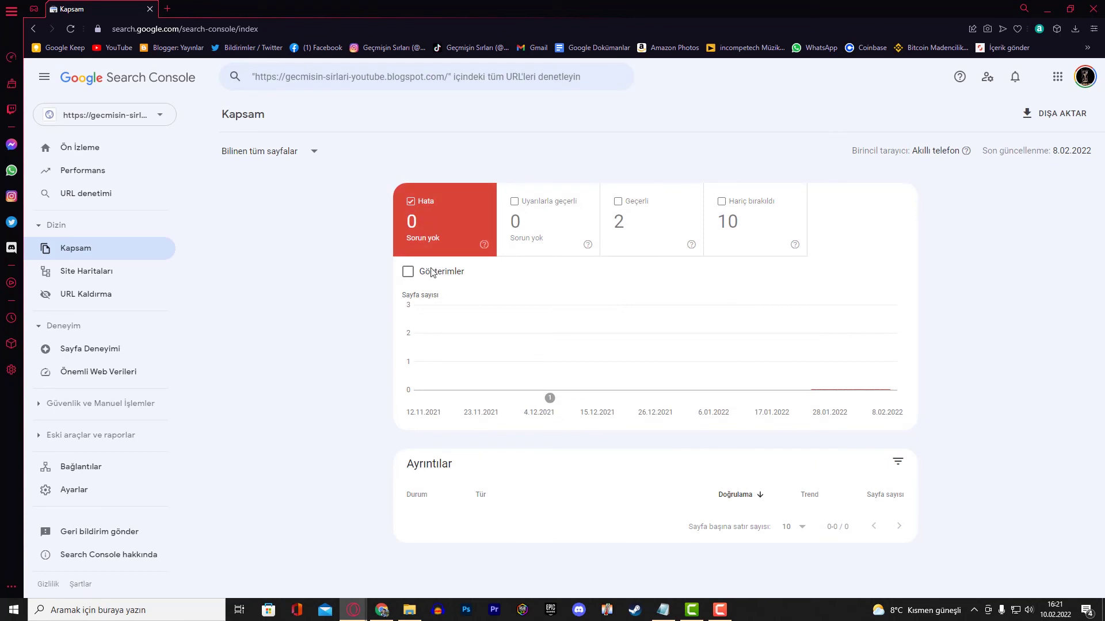
left_click(628, 236)
scroll(565, 328, "down", 1)
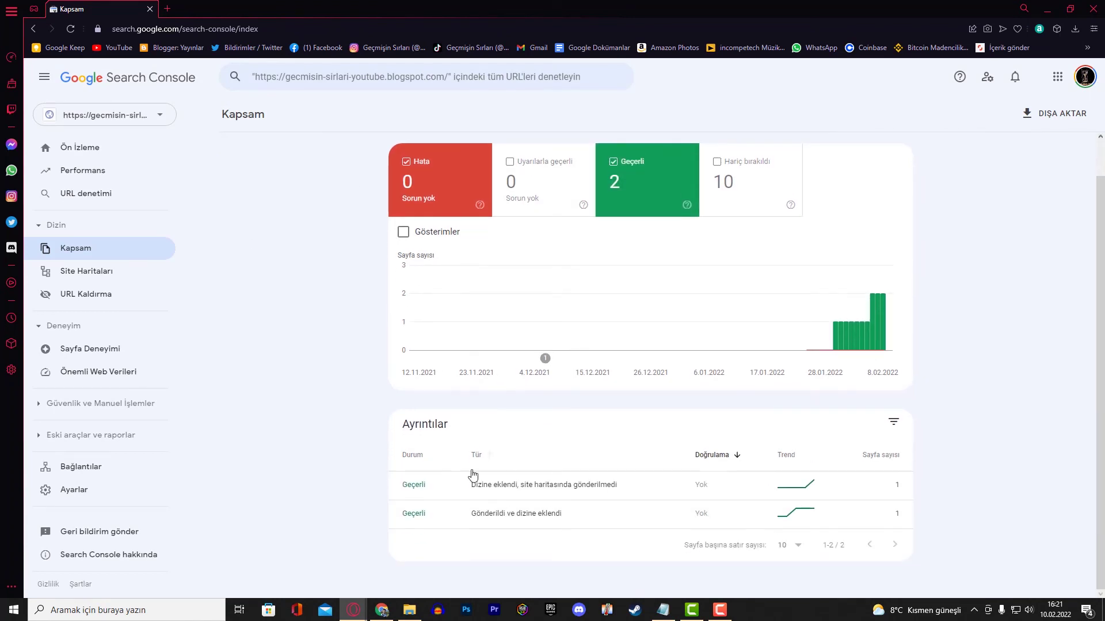
scroll(518, 507, "up", 1)
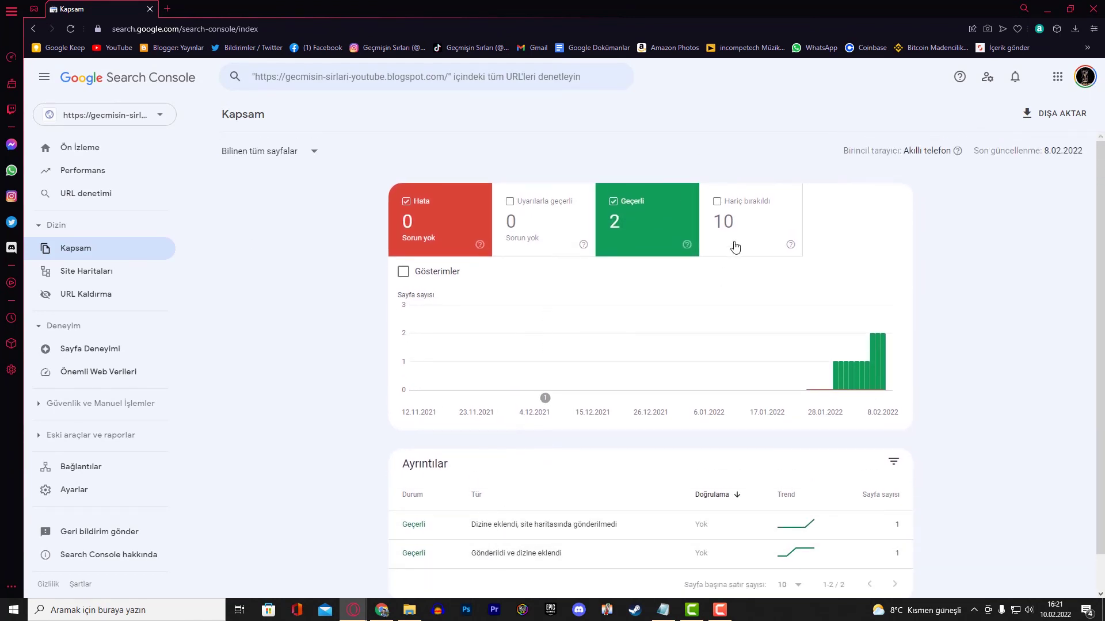
Step: Include the Hariç bırakıldı (excluded) pages in the coverage chart and examine the Ayrıntılar list
left_click(722, 236)
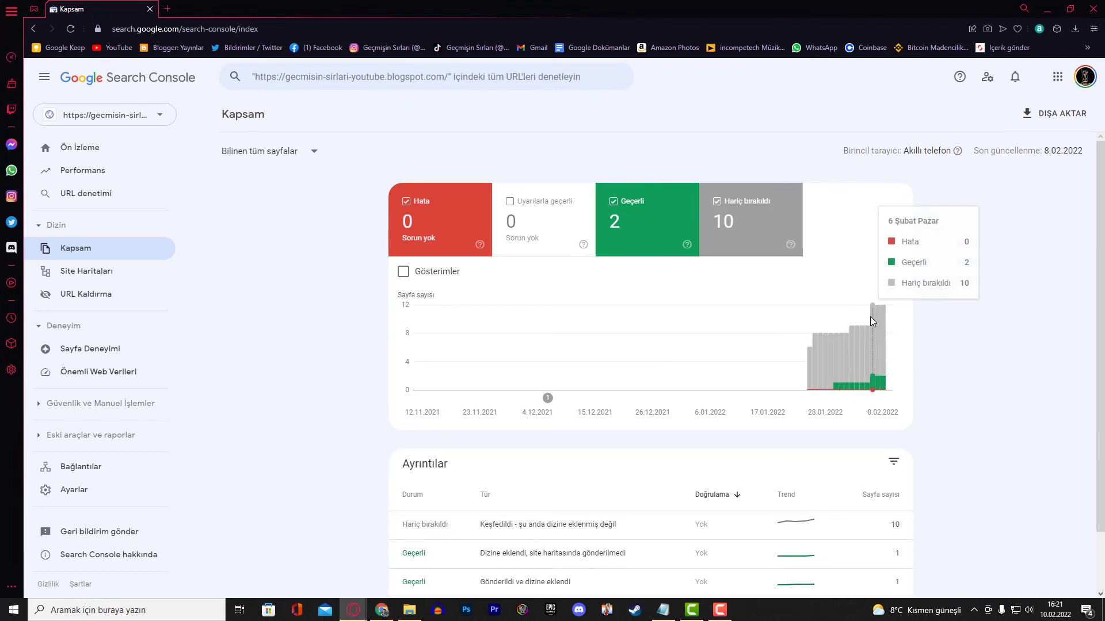
scroll(777, 360, "down", 2)
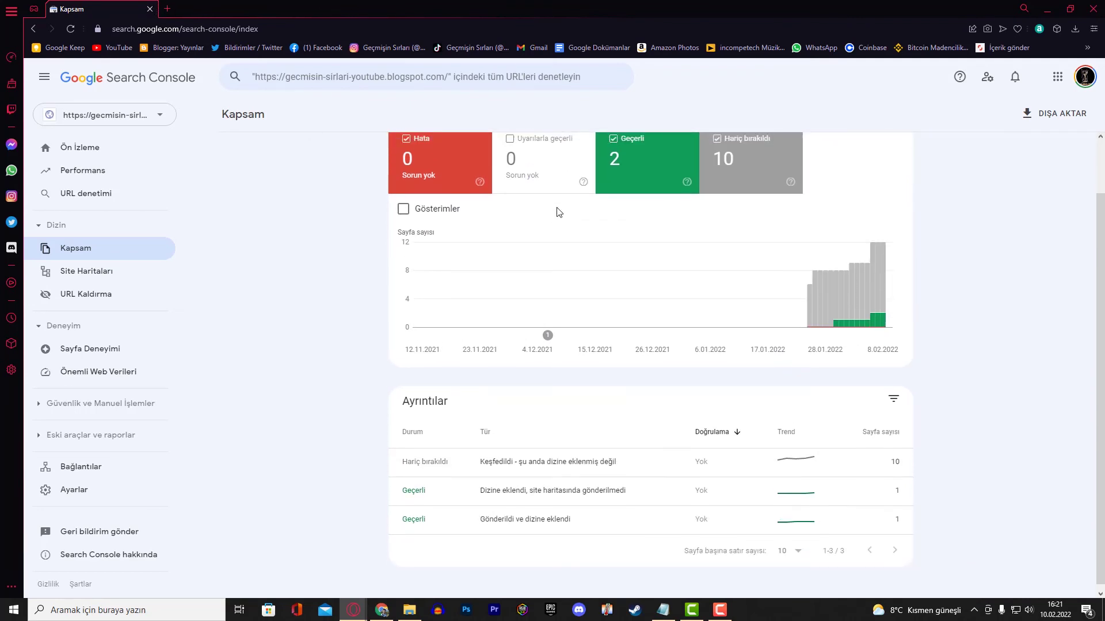
scroll(556, 204, "up", 2)
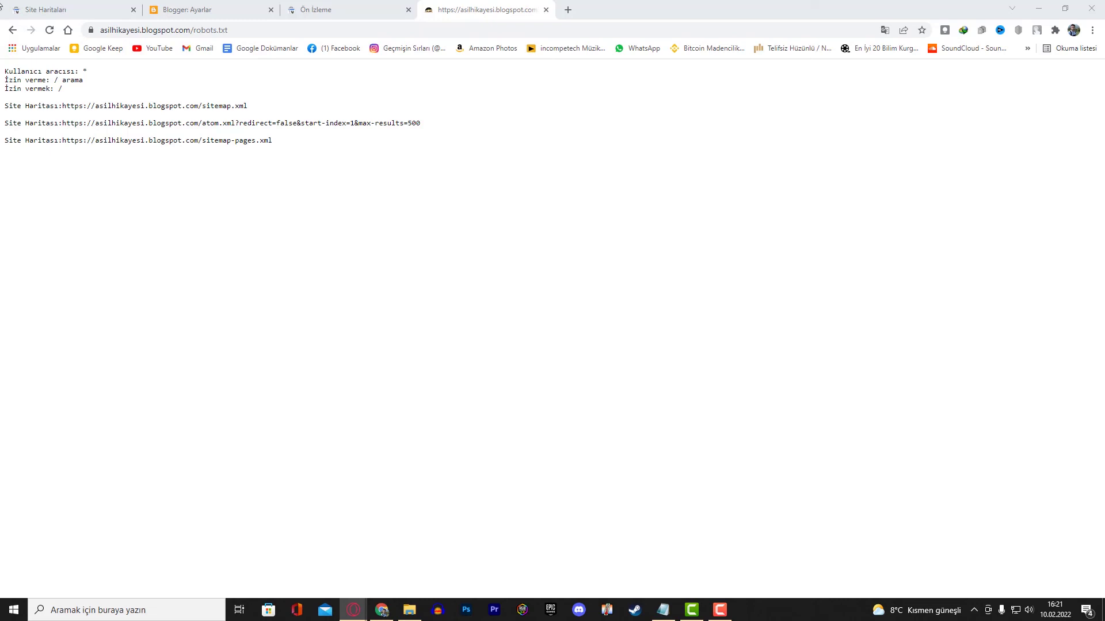
Step: Switch to Chrome, view the Search Console messages for the asilhikayesi.blogspot.com property, and close the message list
left_click(300, 7)
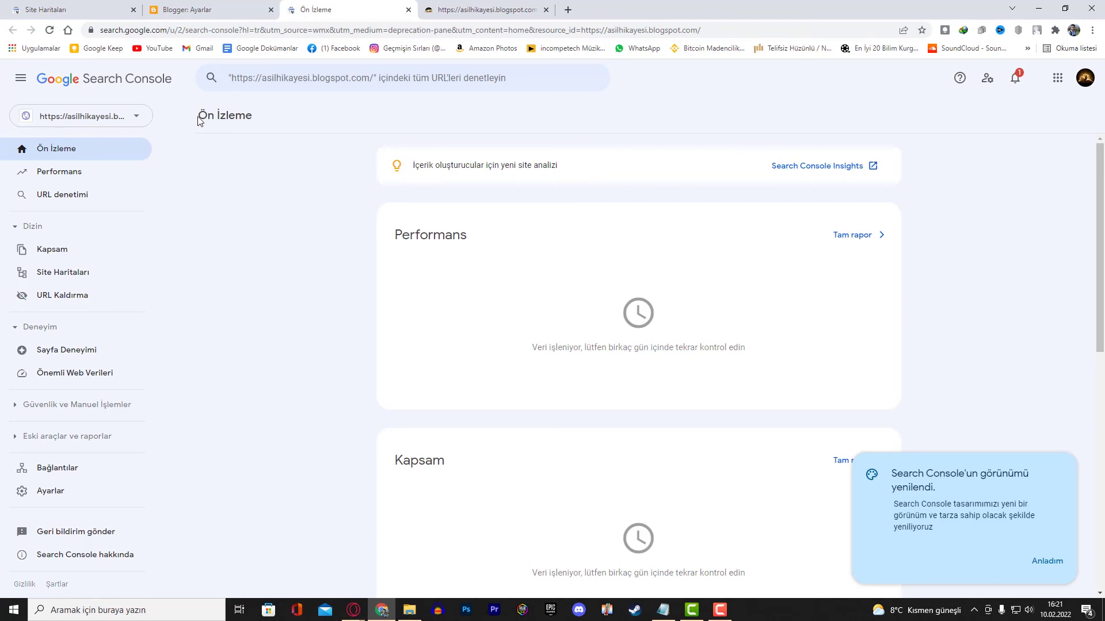
left_click_drag(199, 118, 266, 125)
left_click(1024, 75)
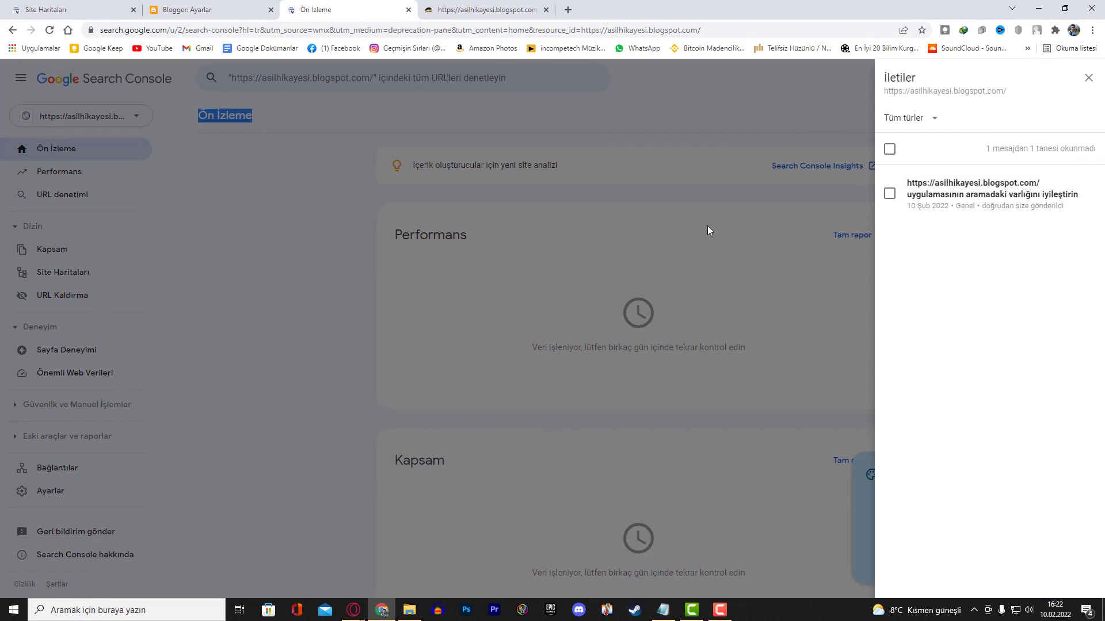
left_click(499, 128)
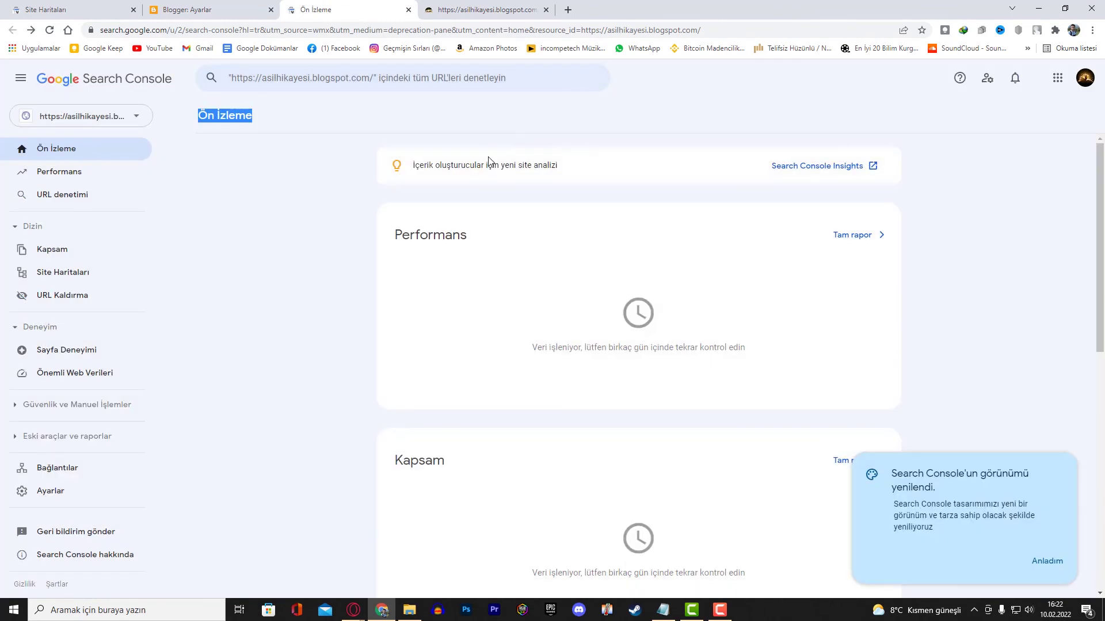